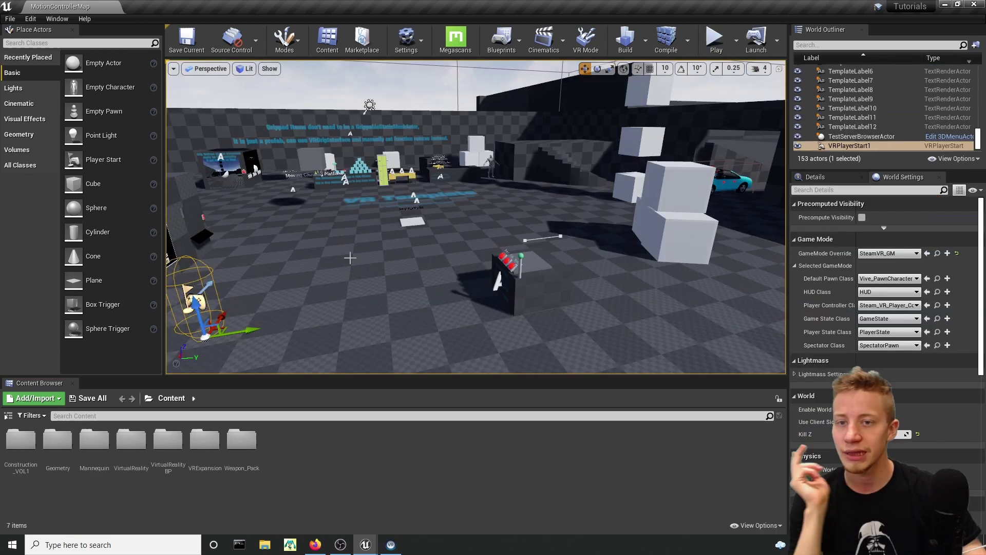
- Create a new Blueprint class with parent SaveGame and name it SaveGameFile
right_drag(476, 217, 476, 217)
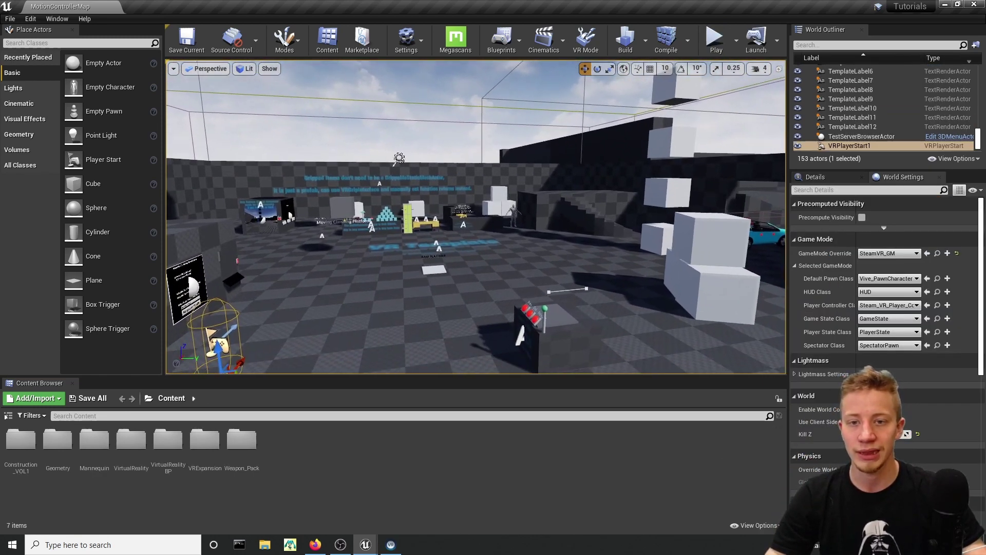
right_drag(368, 244, 369, 245)
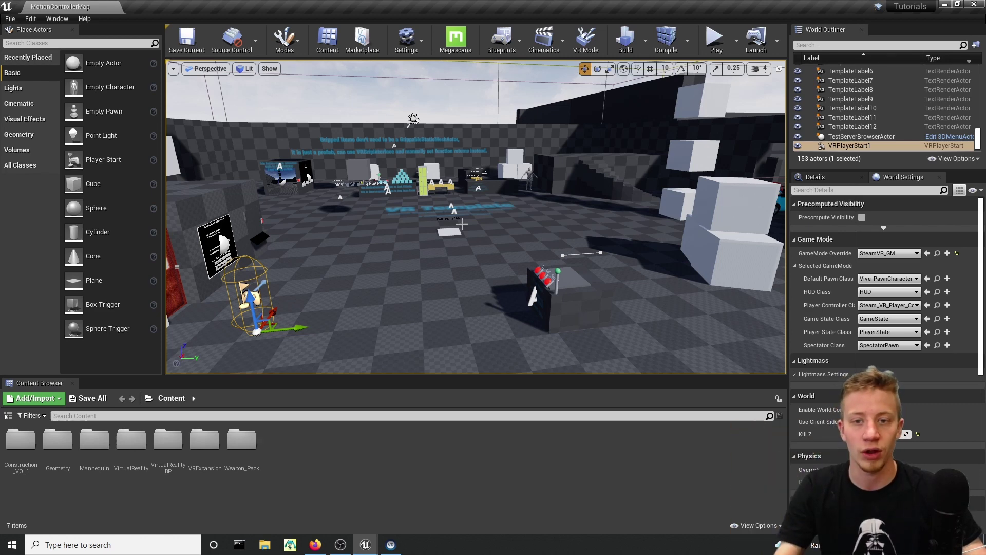
right_drag(476, 217, 477, 217)
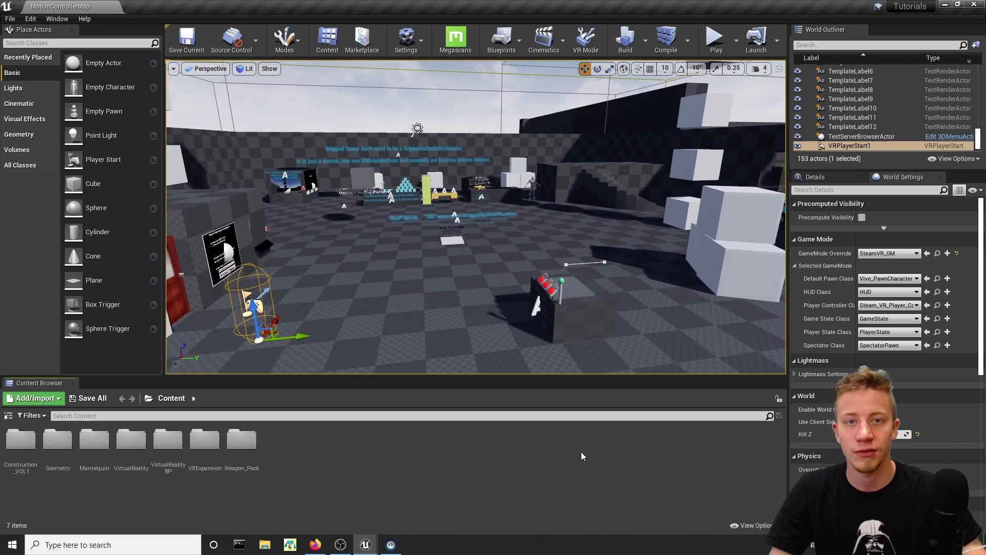
right_click(482, 437)
mouse_move(502, 420)
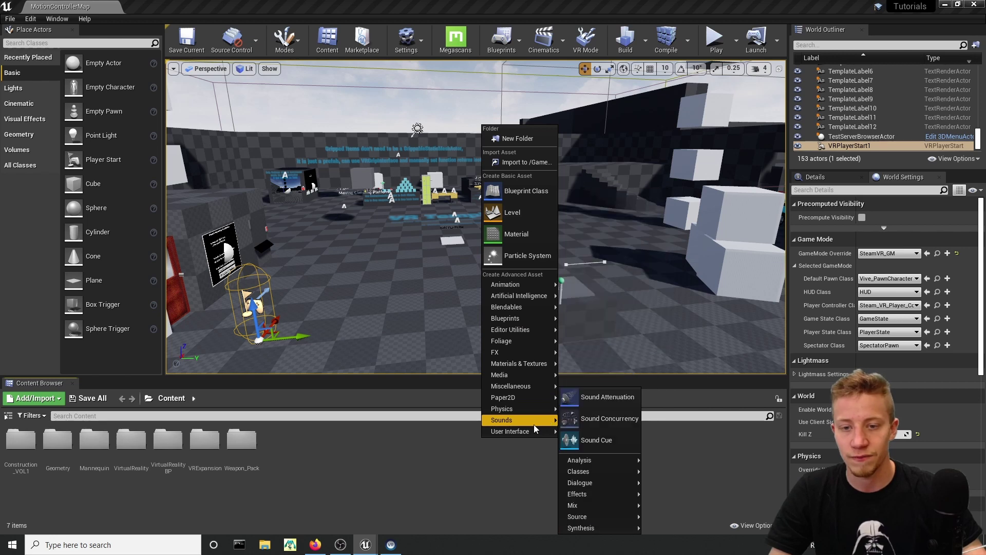
click(520, 194)
click(385, 330)
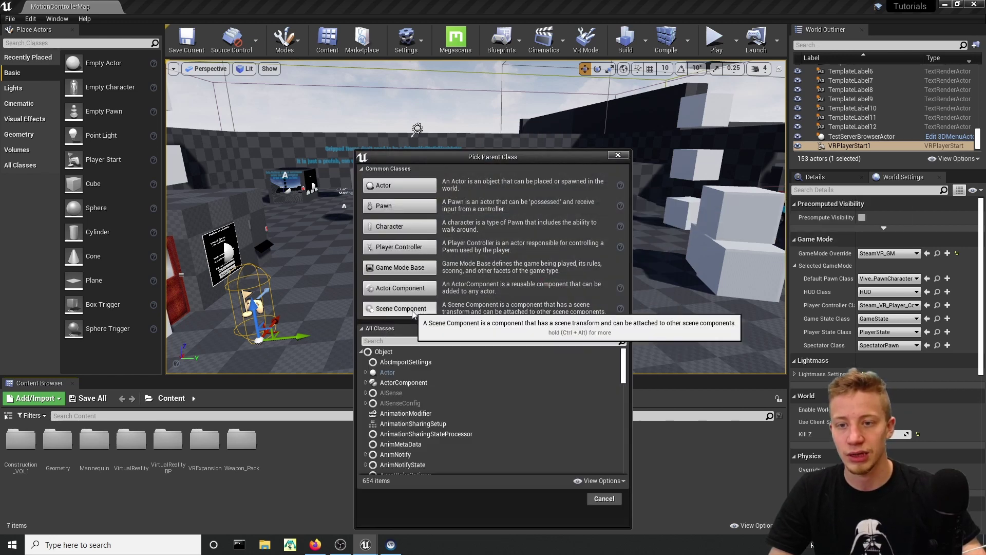
text(SAVE)
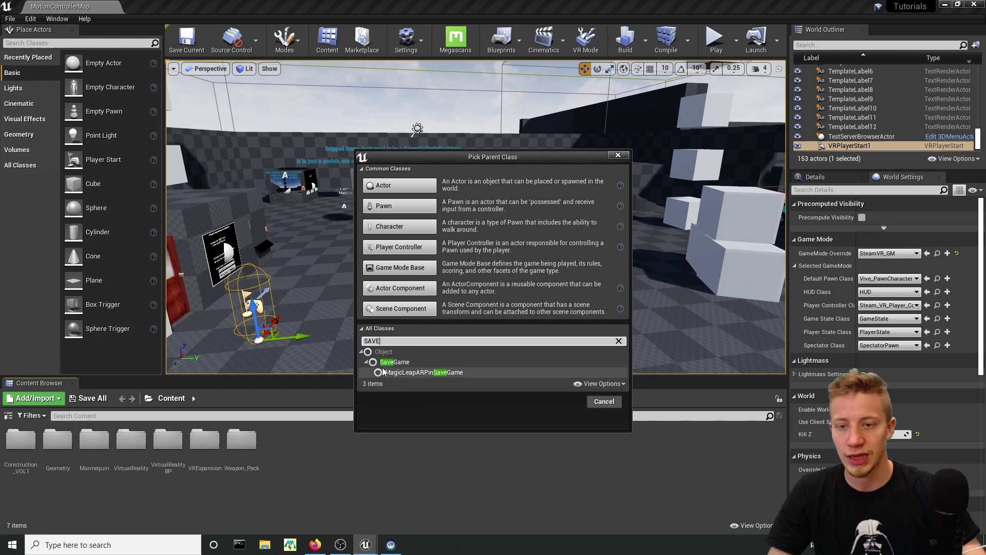
click(420, 362)
click(562, 402)
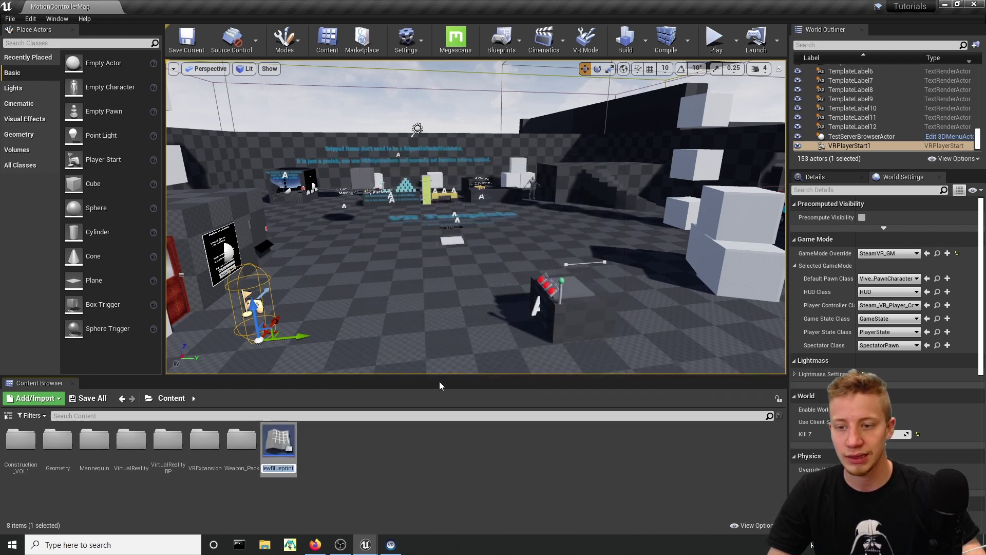
text(SaveGam)
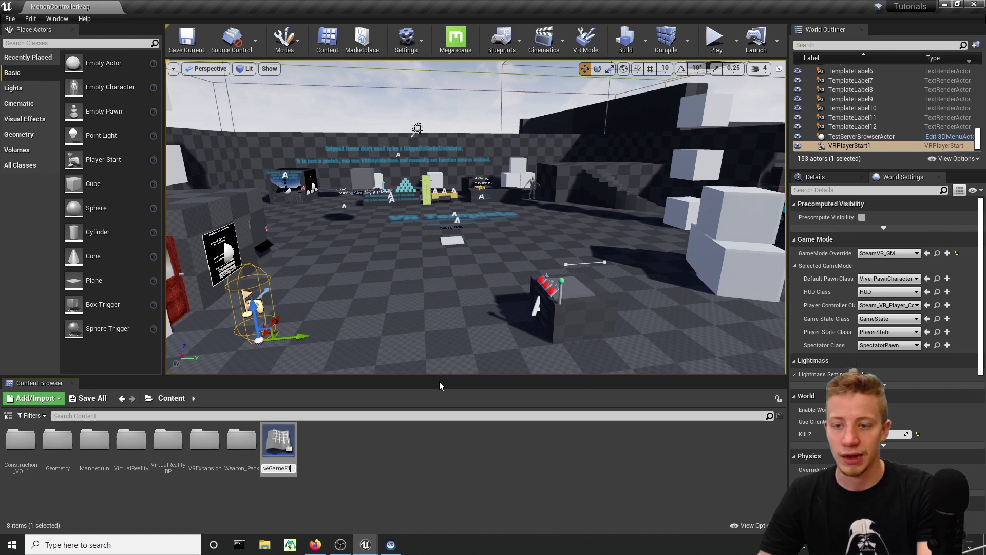
text(e)
key(Return)
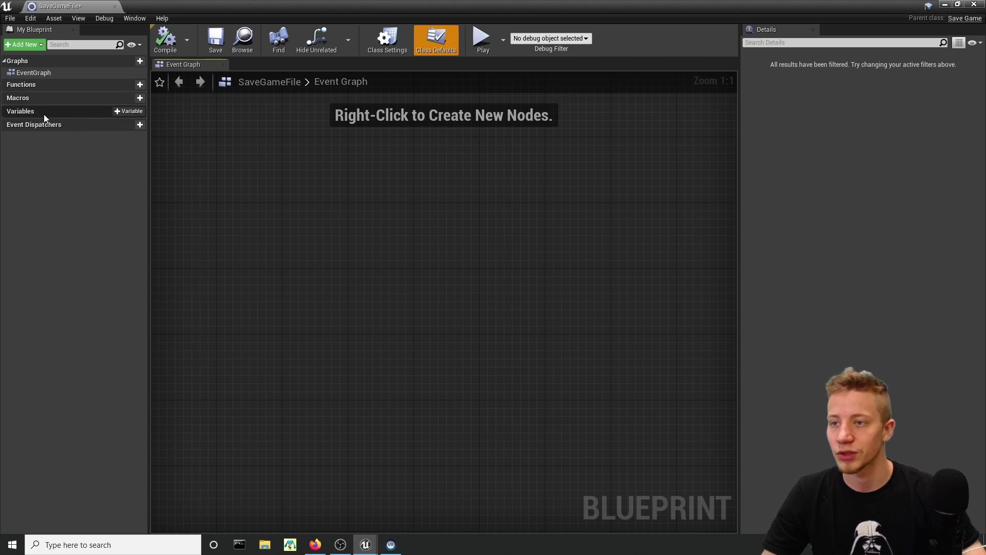
- Add a variable named LastLocation to SaveGameFile and make it a Vector
click(129, 112)
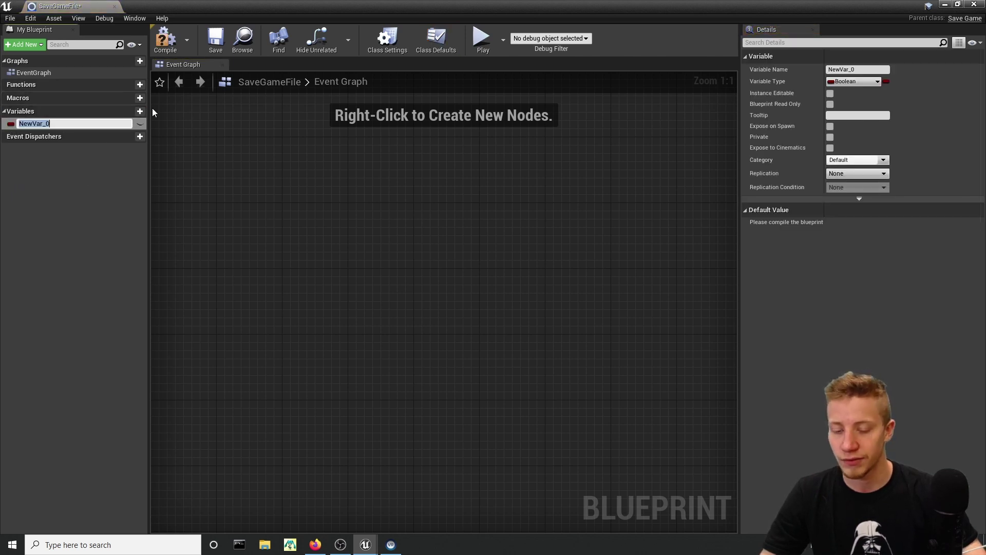
text(Last)
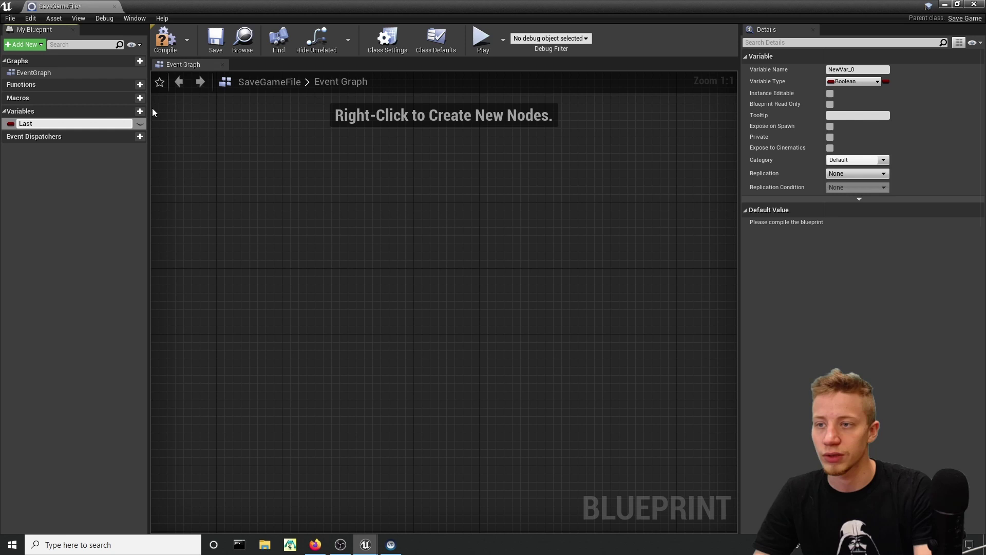
text(Location)
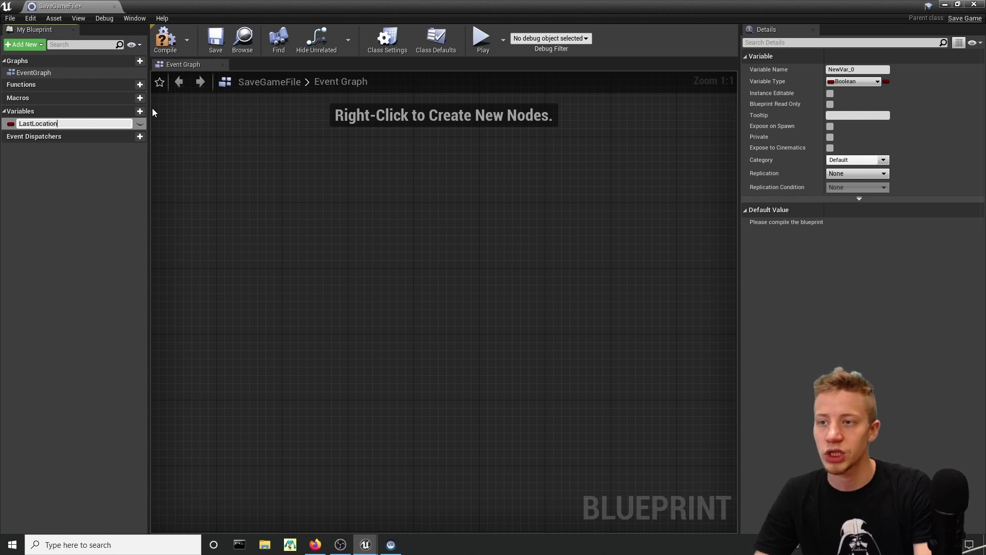
key(Return)
click(847, 81)
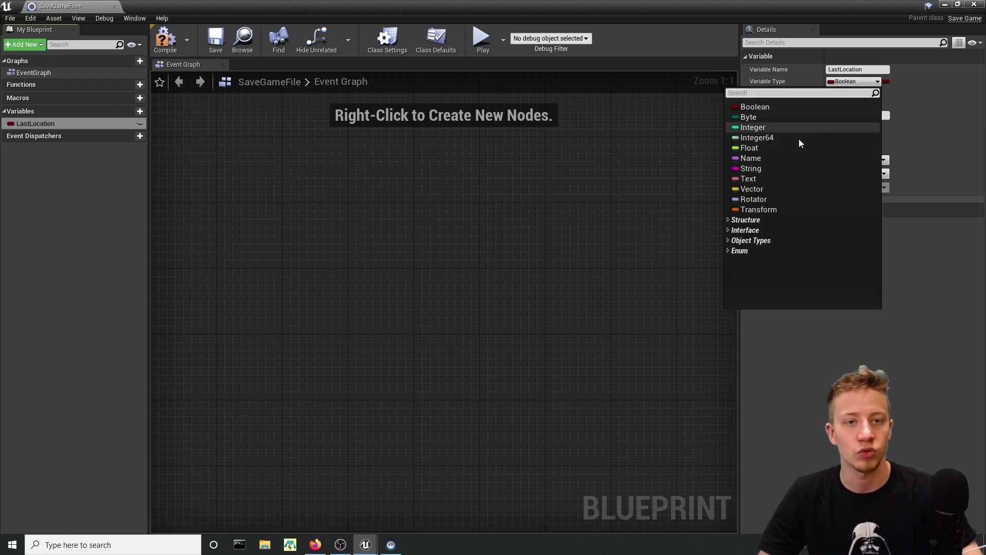
click(776, 188)
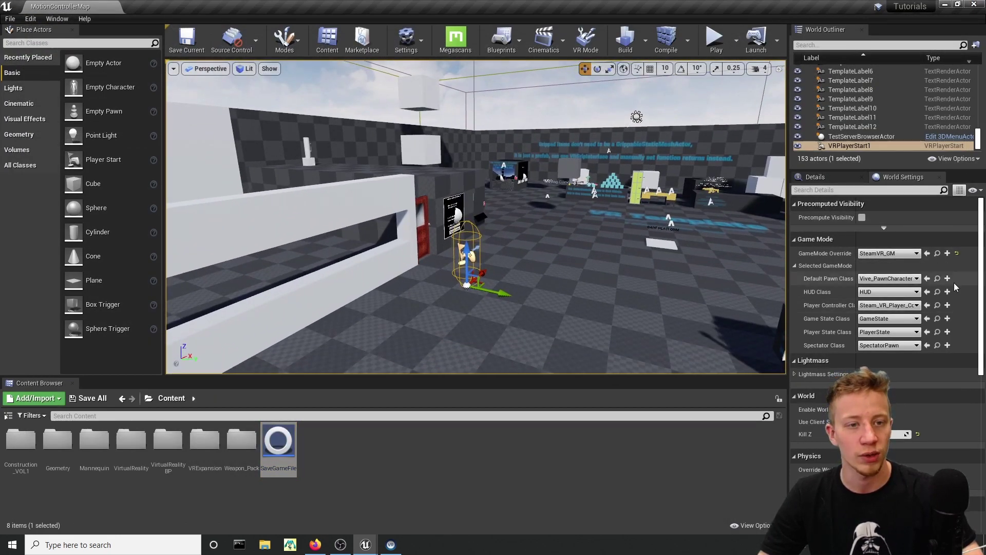
- Open the Vive_PawnCharacter blueprint, pan to empty graph space, and restore its window
click(937, 277)
double_click(573, 448)
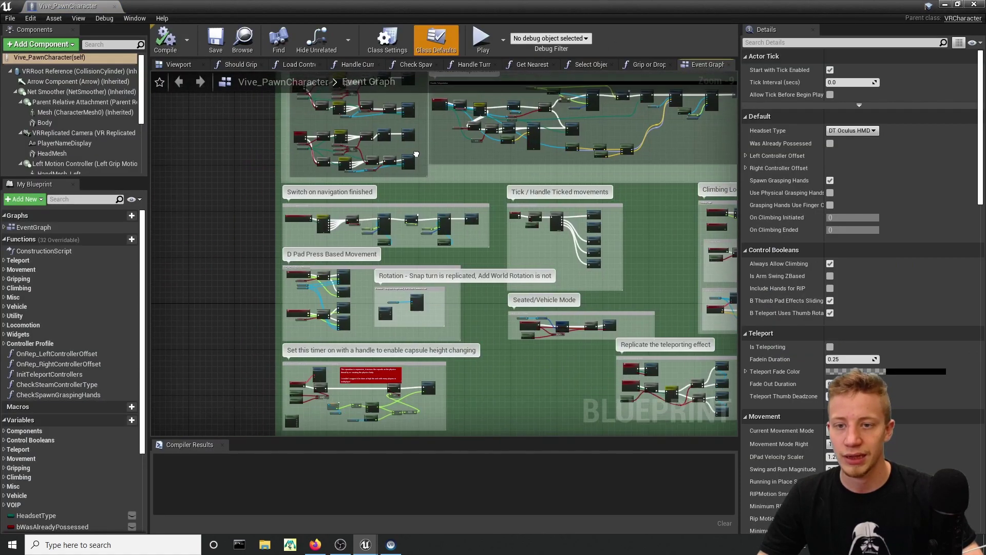
scroll(295, 285, down, 2)
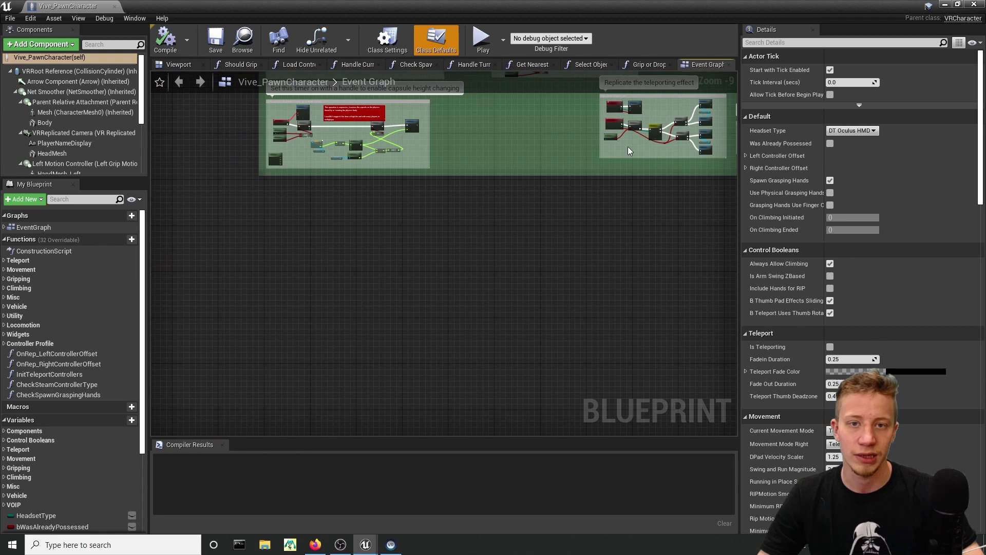
scroll(311, 279, up, 2)
scroll(500, 257, up, 1)
right_drag(500, 257, 394, 252)
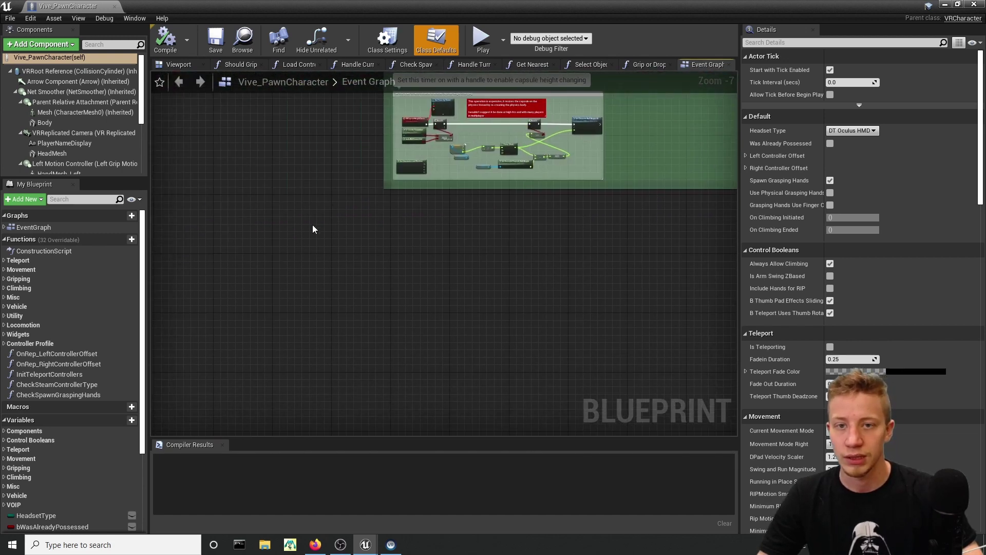
double_click(432, 5)
- Review UseHeldObjectRight's bindings in Project Settings > Input, copy its name, then close settings
click(30, 17)
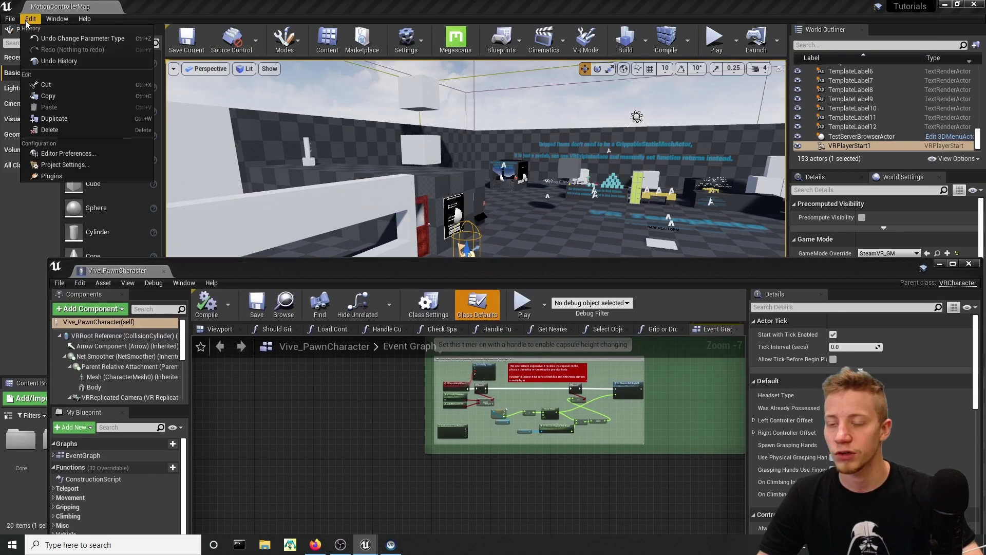
click(67, 165)
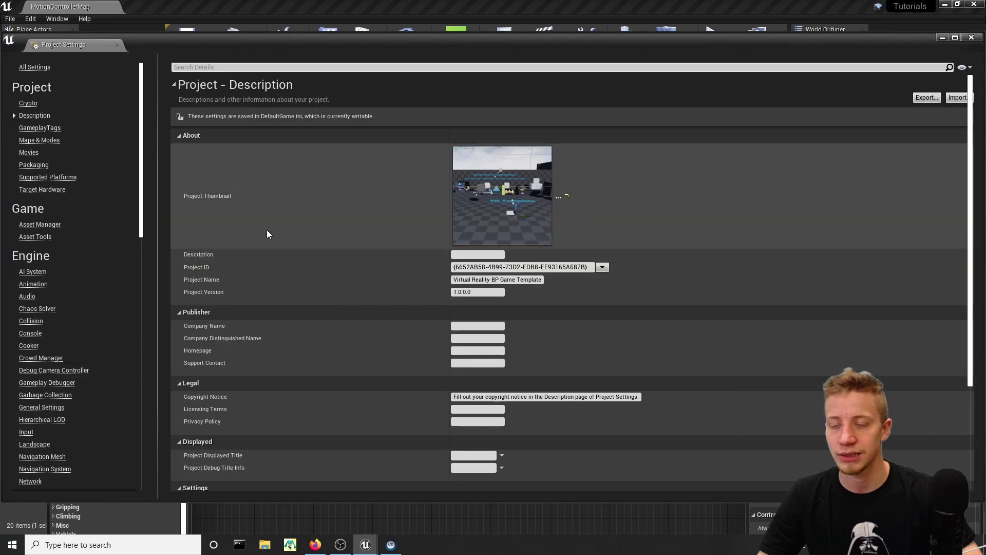
click(26, 431)
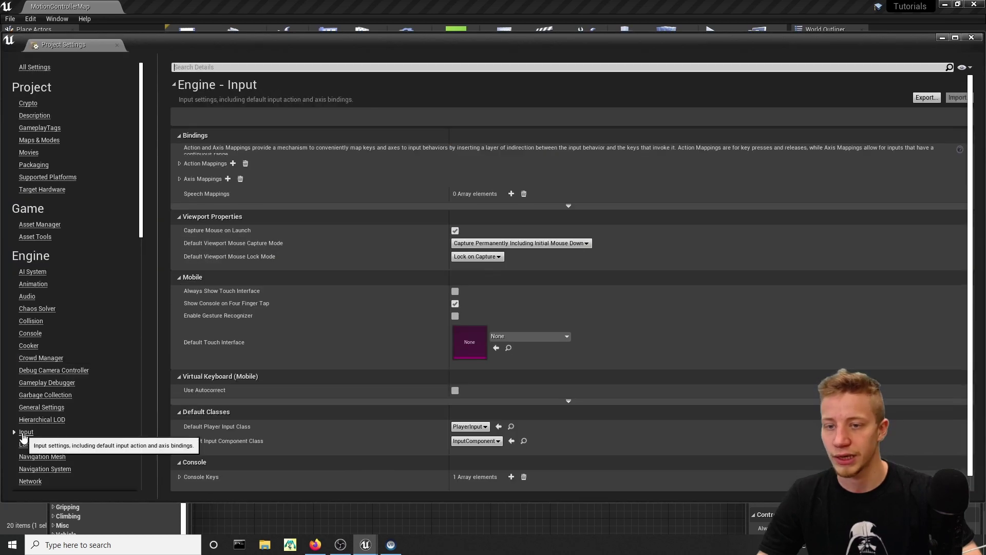
click(179, 166)
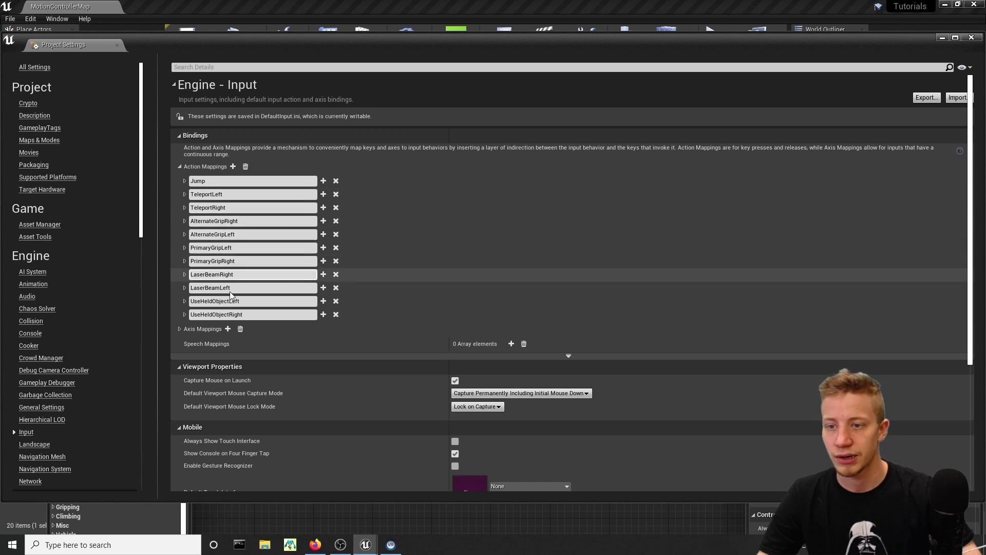
click(184, 315)
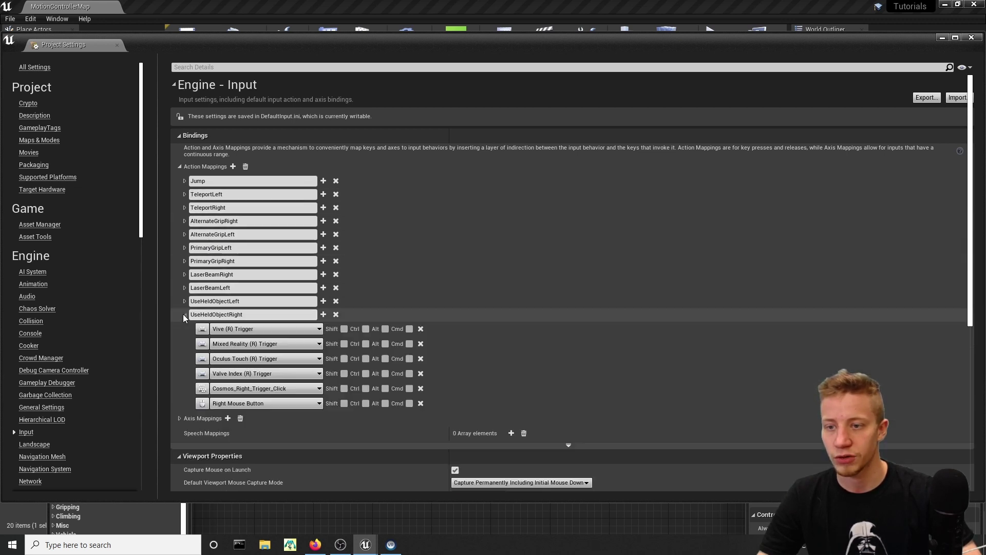
scroll(189, 332, down, 1)
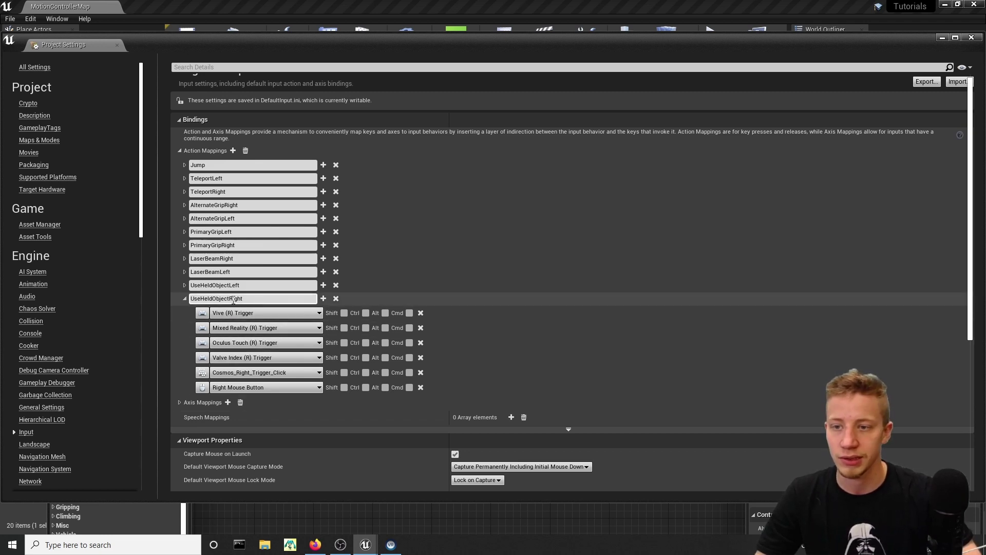
double_click(262, 299)
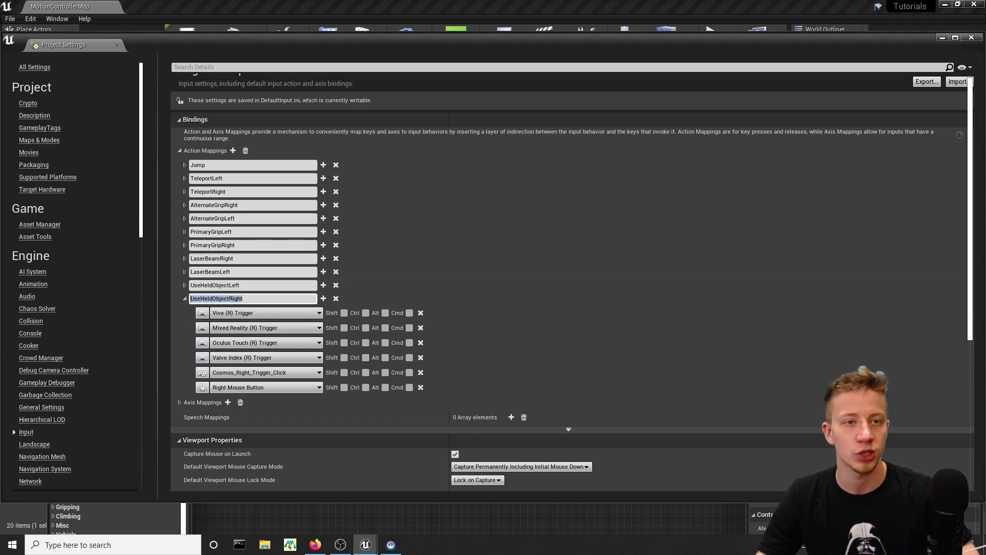
click(941, 37)
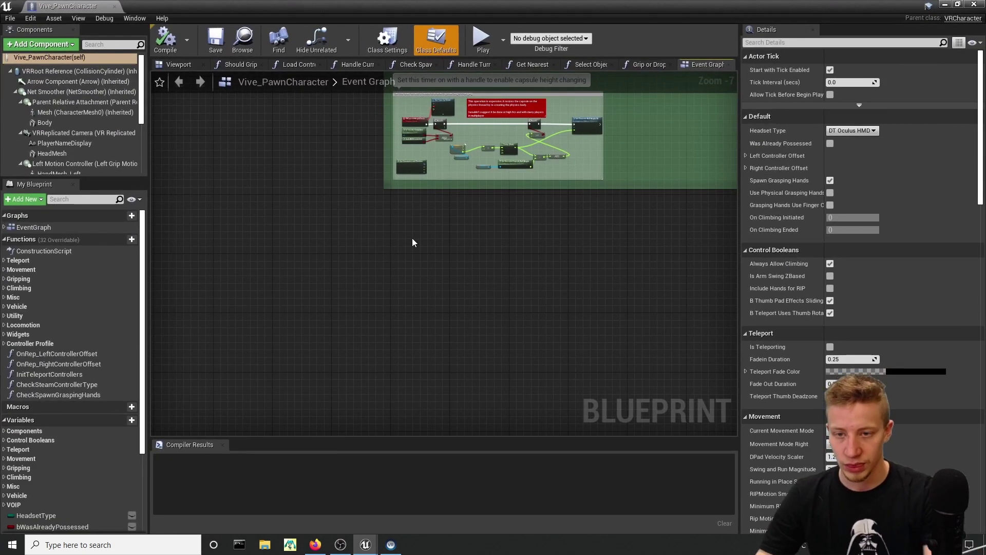
- Add the InputAction UseHeldObjectRight event and feed its Pressed pin into Load Game from Slot
right_click(413, 241)
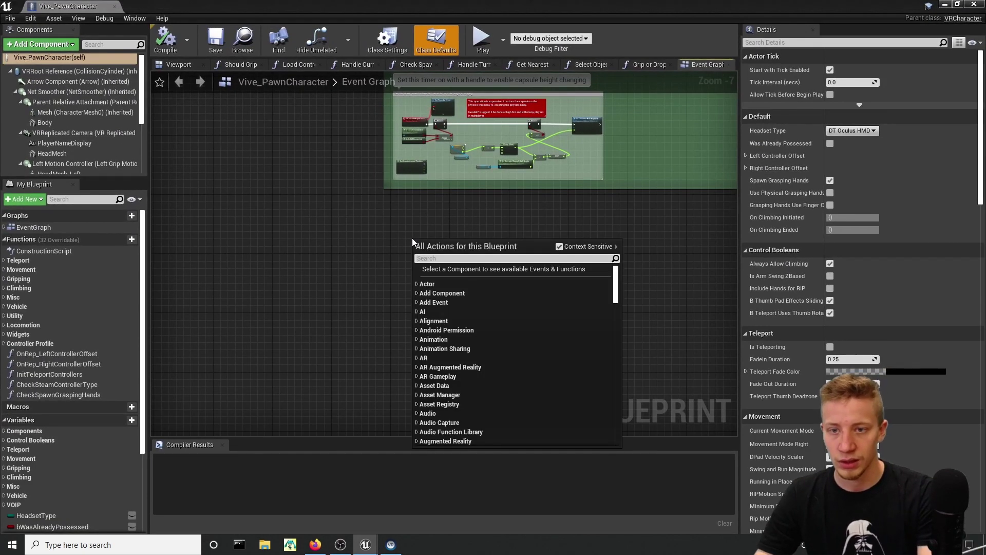
text(use held)
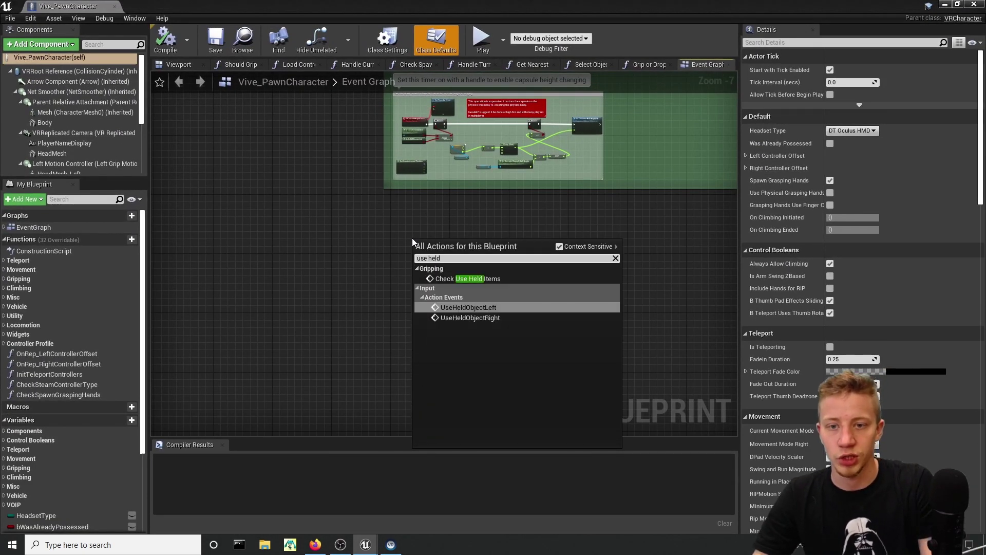
key(Return)
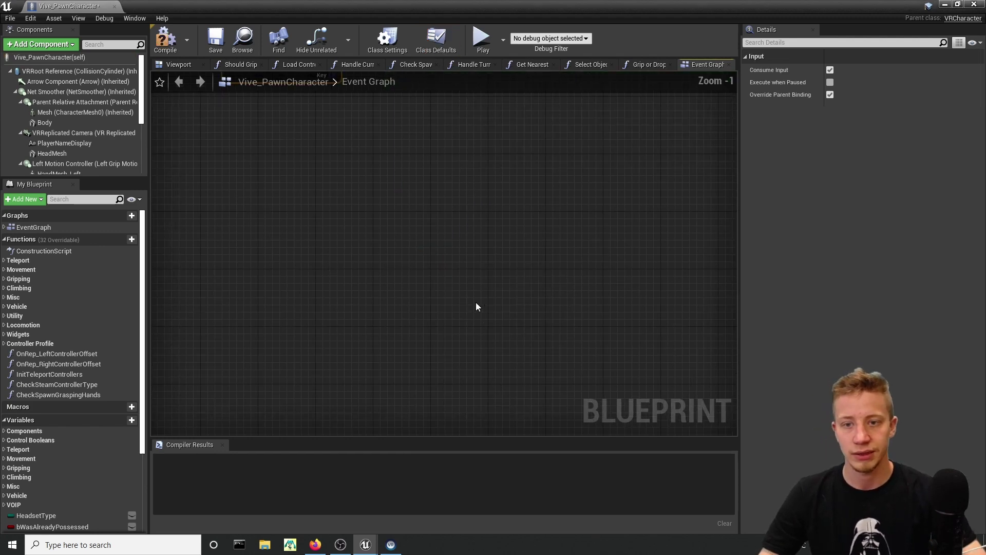
key(Home)
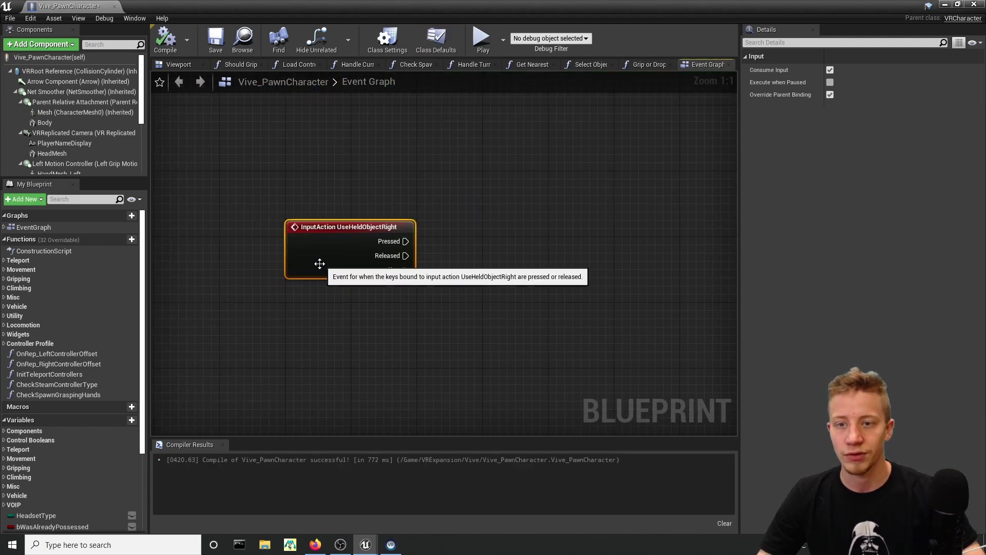
right_drag(331, 186, 343, 228)
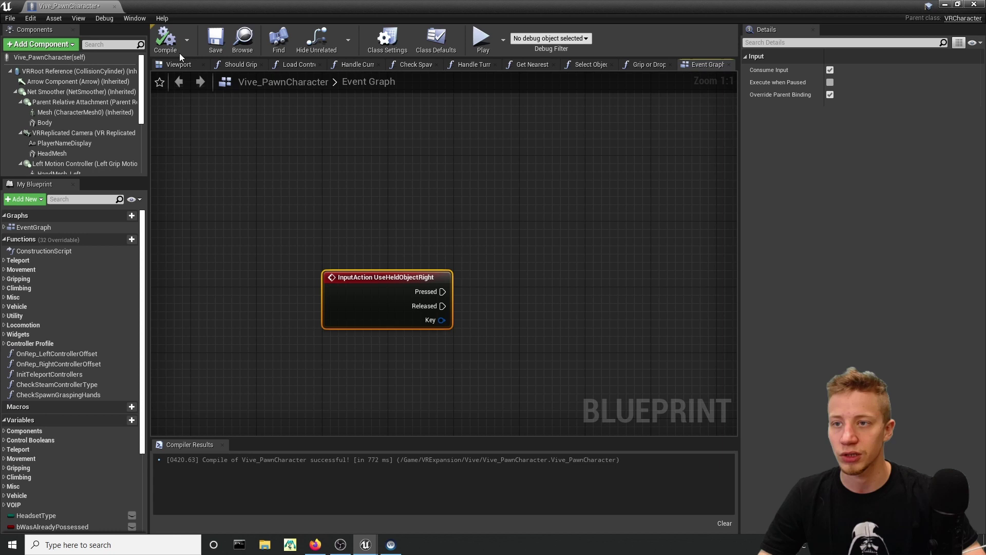
drag(383, 310, 544, 275)
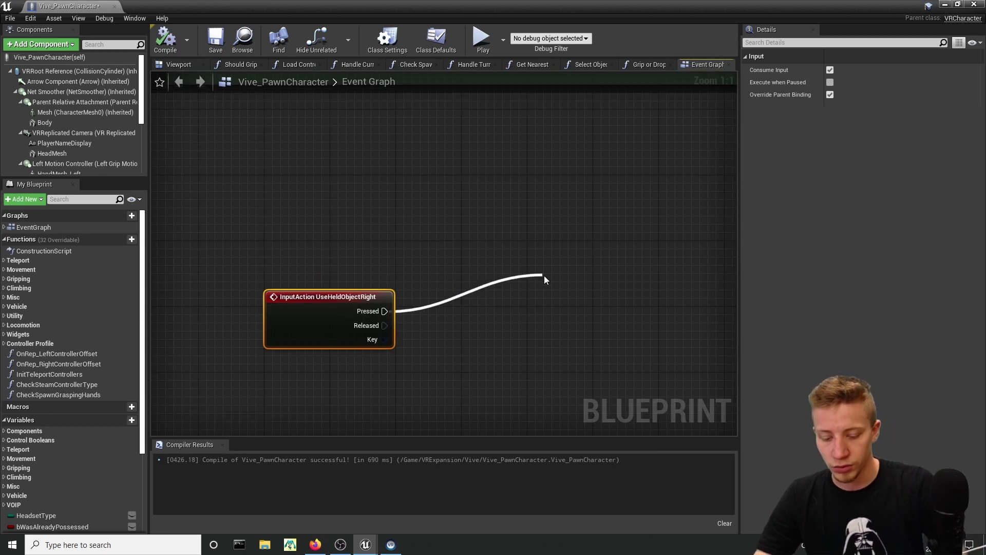
text(load gam)
key(Return)
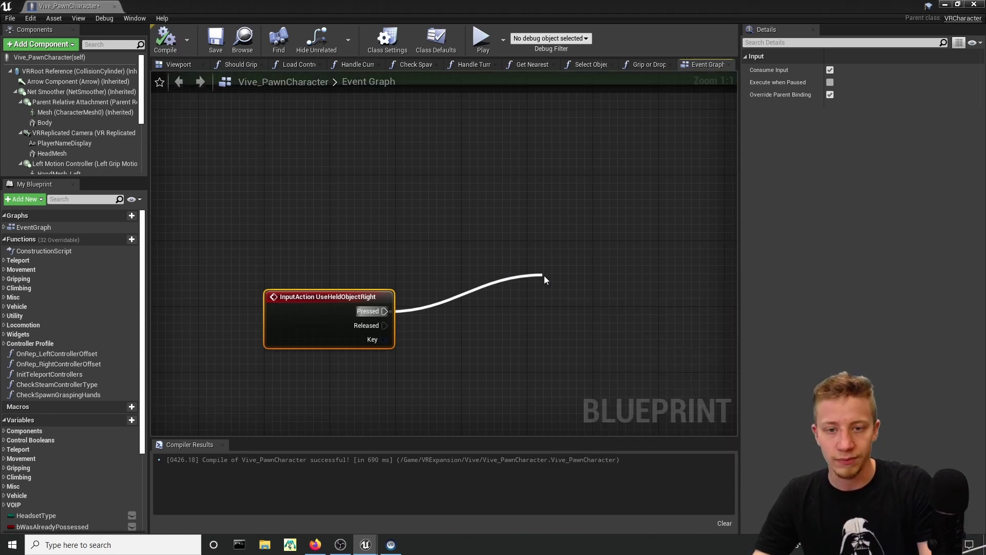
- Use slot SaveFile for loading and cast the loaded Return Value to SaveGameFile
right_drag(486, 321, 391, 241)
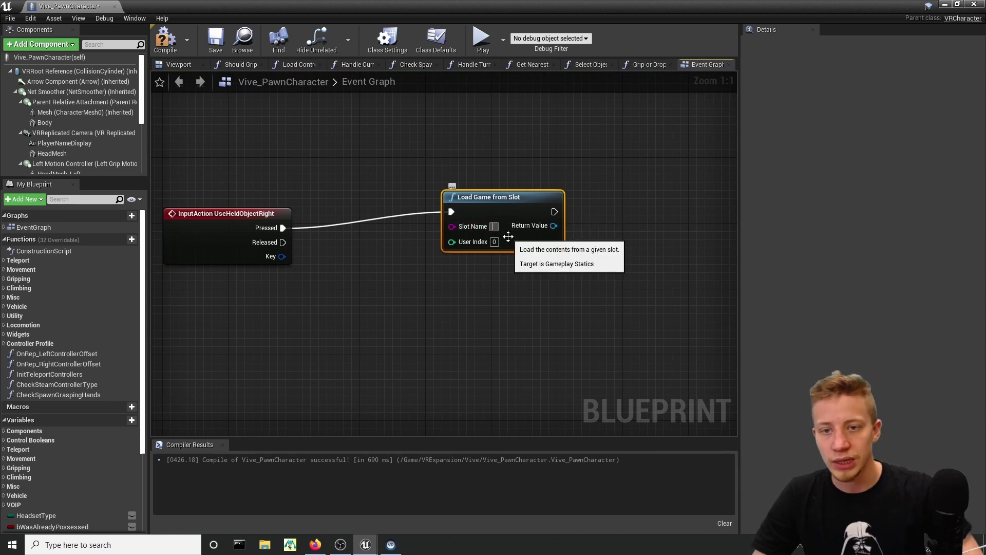
mouse_move(508, 236)
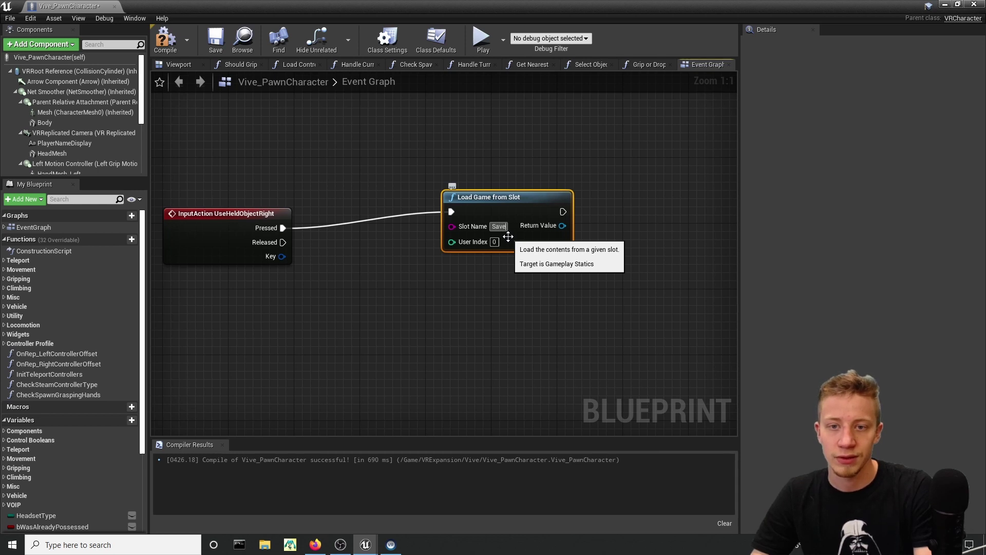
right_drag(507, 236, 416, 224)
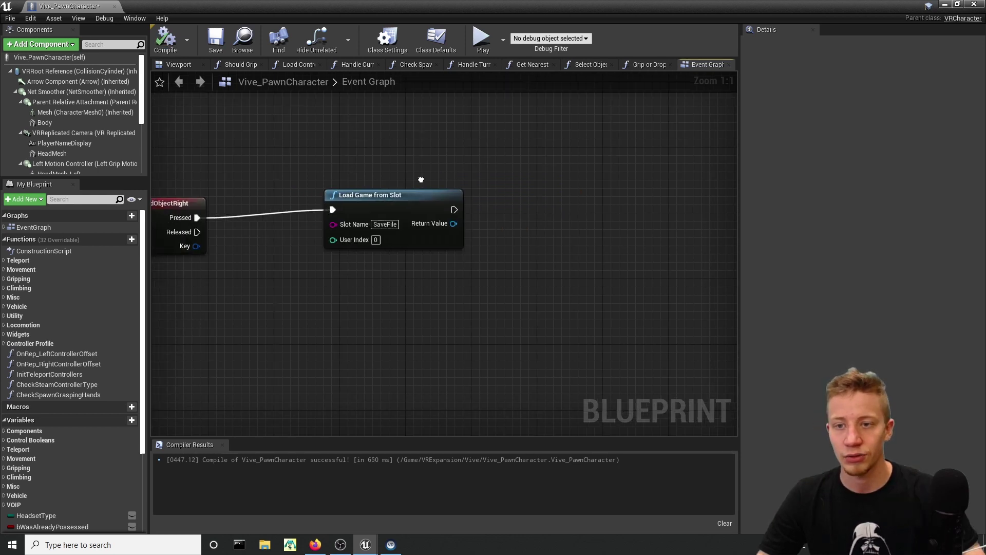
click(545, 278)
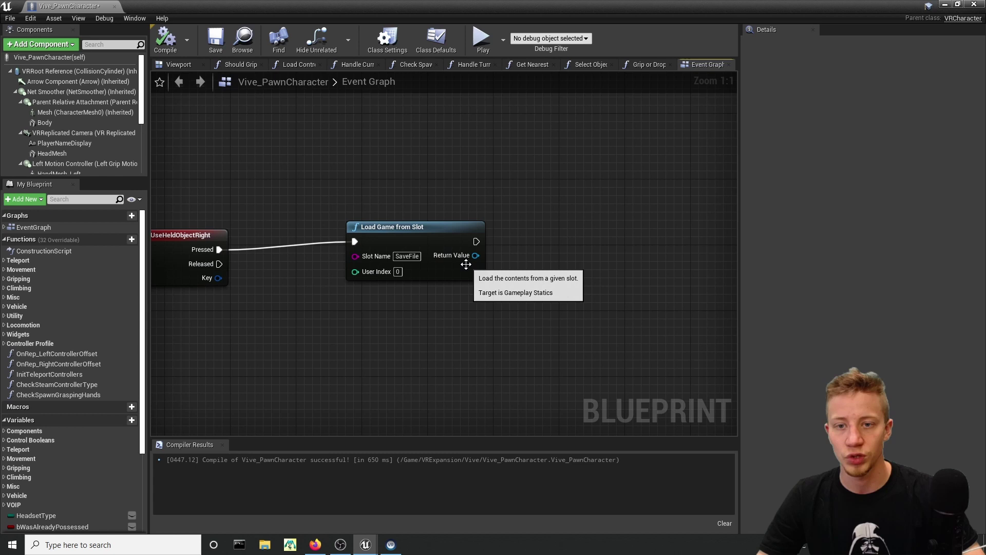
mouse_move(476, 263)
right_down()
mouse_move(318, 309)
mouse_move(380, 222)
right_up()
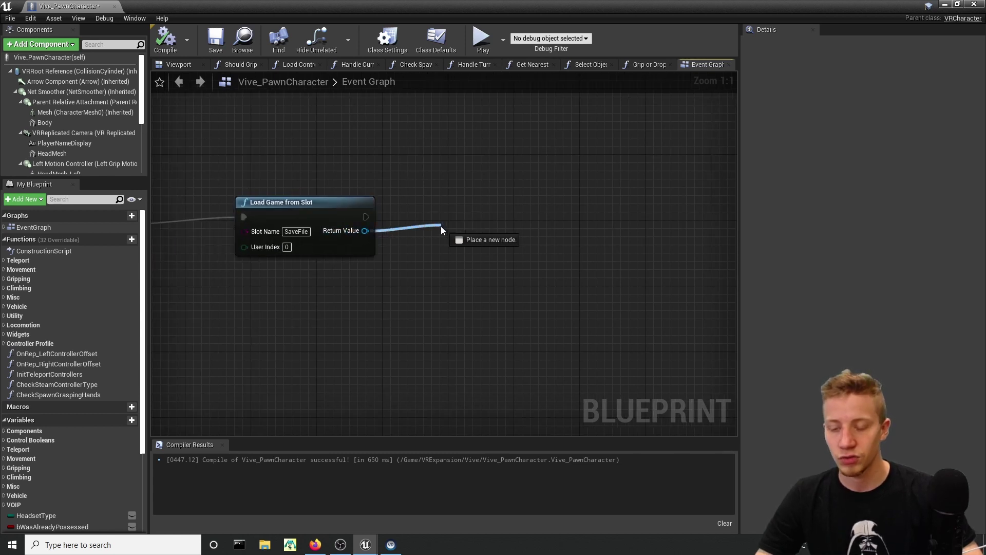
drag(349, 231, 441, 225)
text(cast to)
key(Return)
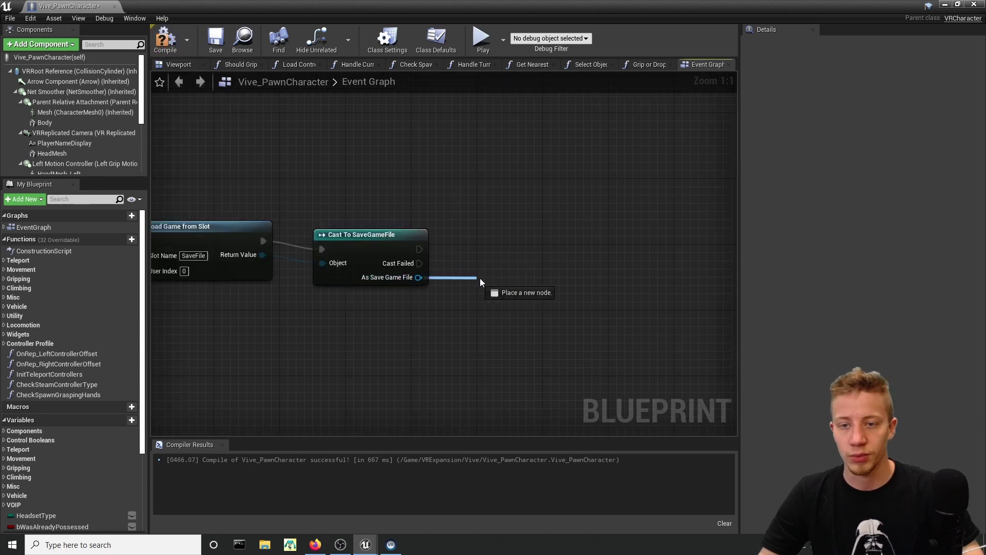
- Add a Set Last Location node driven by the cast's As Save Game File
drag(430, 280, 486, 302)
key(Escape)
right_drag(394, 280, 346, 292)
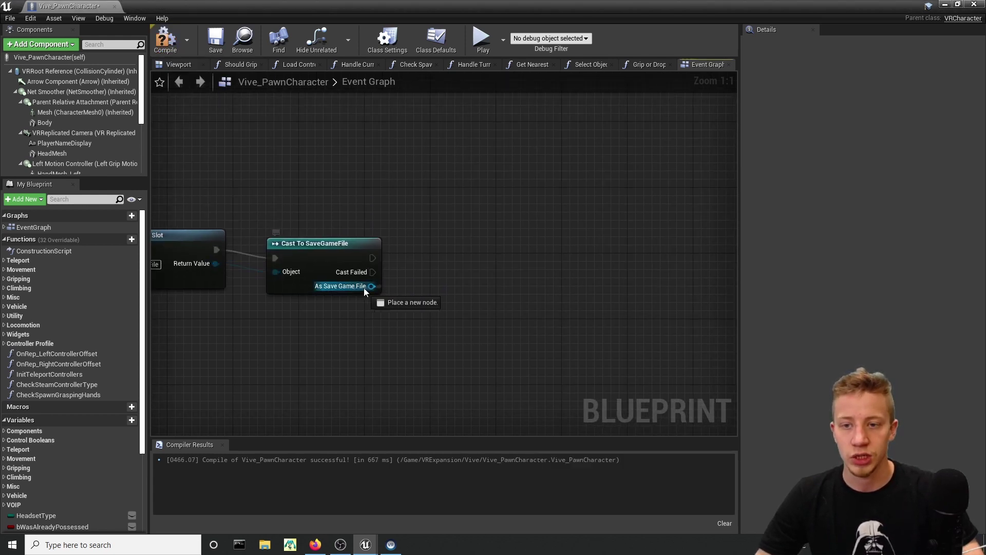
drag(346, 291, 457, 287)
text(set last)
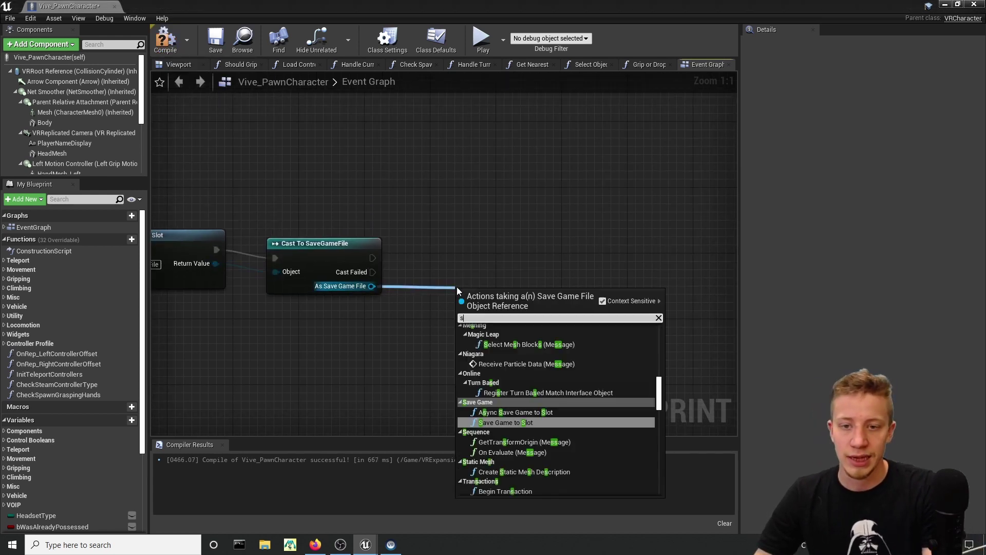
key(Return)
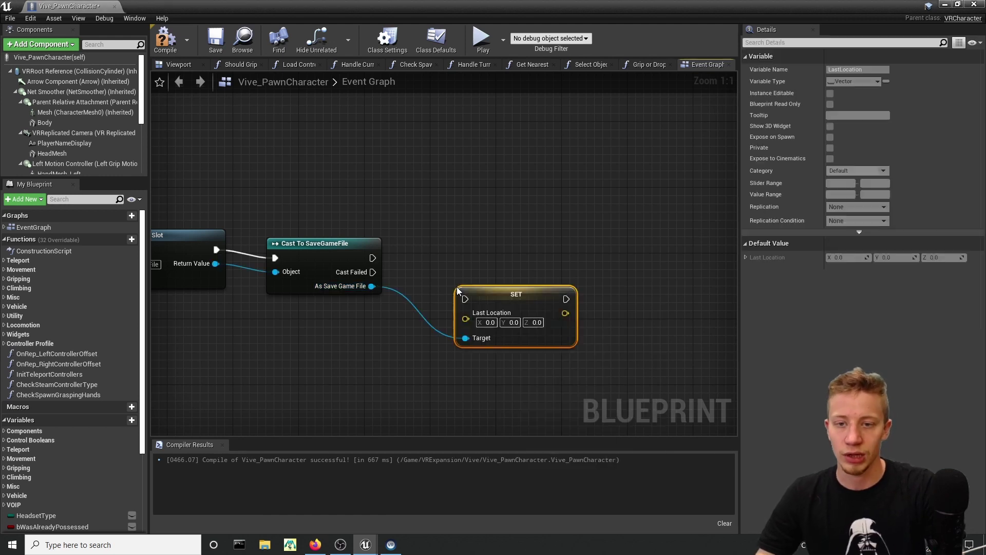
right_drag(457, 287, 491, 272)
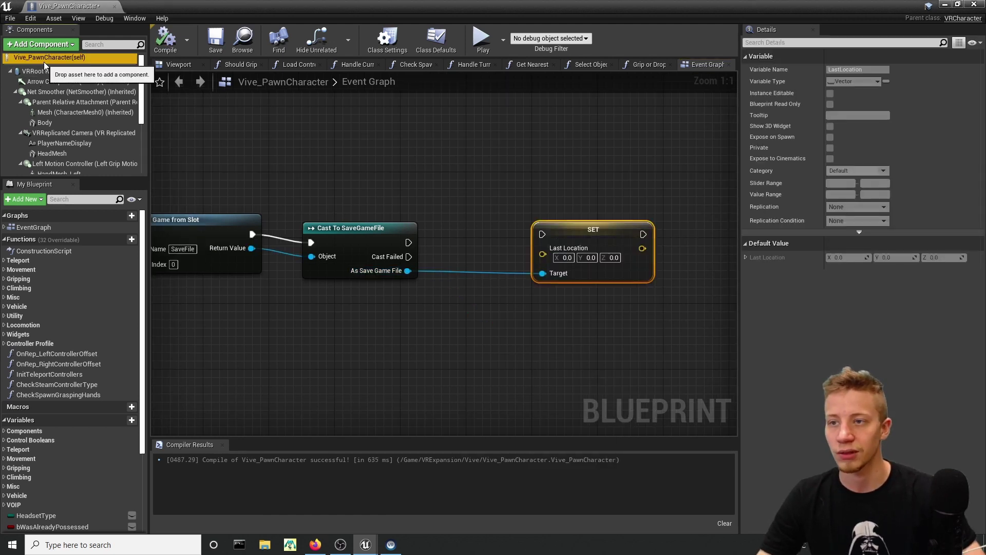
click(560, 156)
- Feed GetActorLocation into Last Location and link the successful cast to SET
right_click(453, 131)
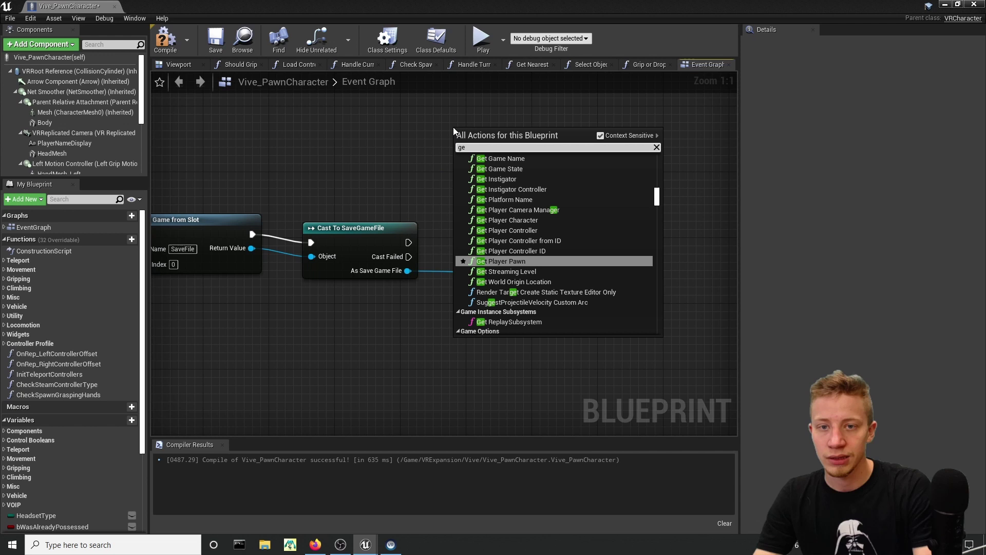
text(get acot)
key(BackSpace)
key(BackSpace)
text(tor)
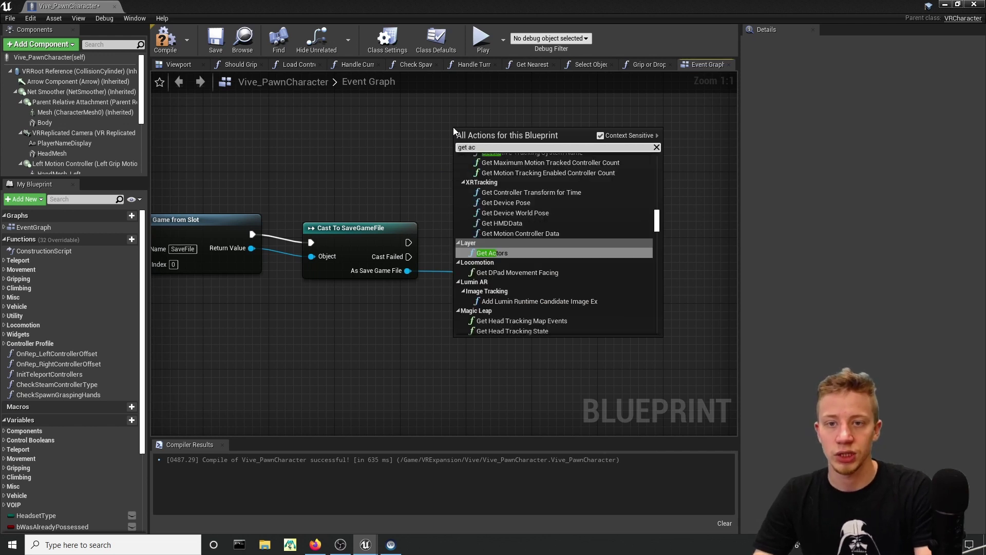
key(Return)
mouse_move(547, 151)
mouse_down()
mouse_move(543, 248)
mouse_move(408, 244)
mouse_up()
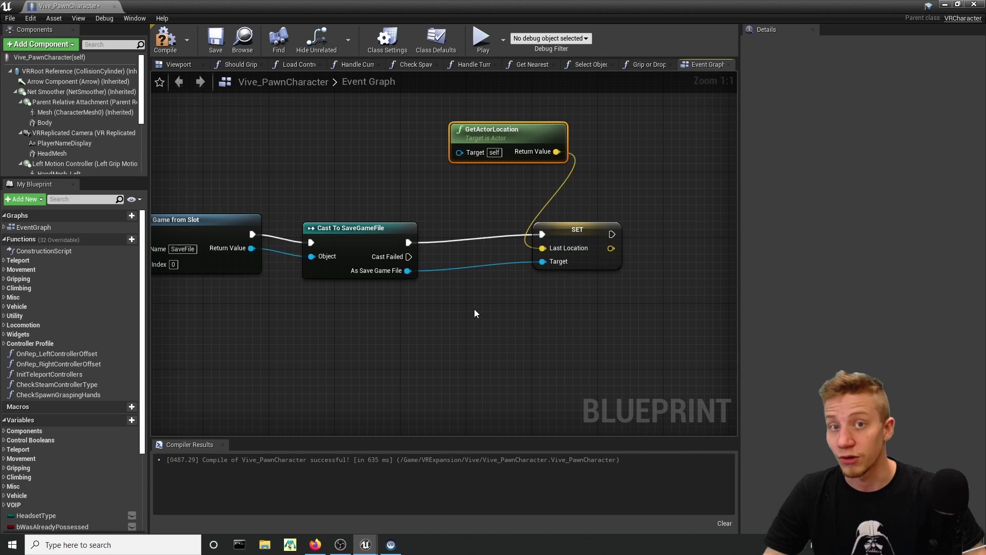
right_drag(474, 309, 463, 311)
- Review the load, cast and SET chain, then draw a wire from Cast Failed
right_drag(374, 301, 472, 296)
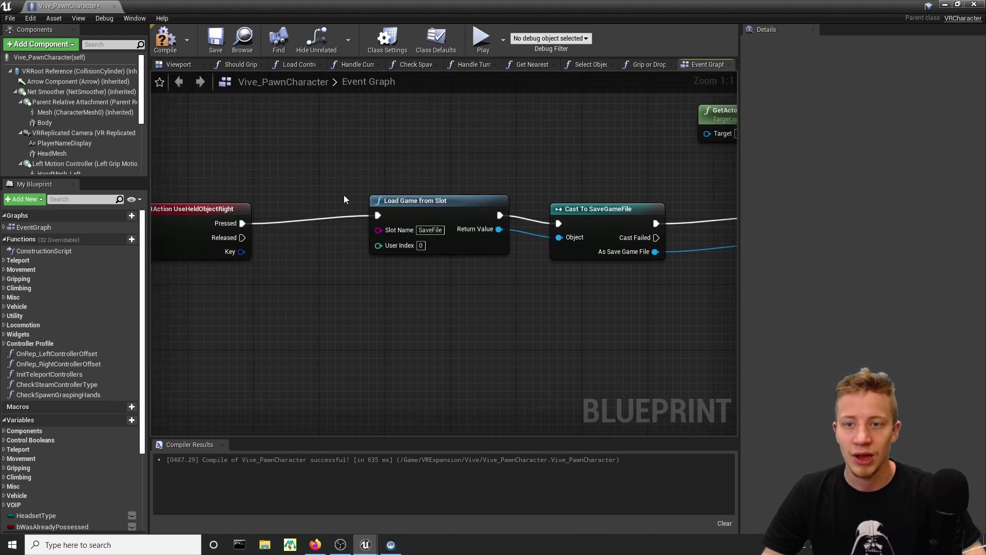
right_drag(404, 196, 294, 163)
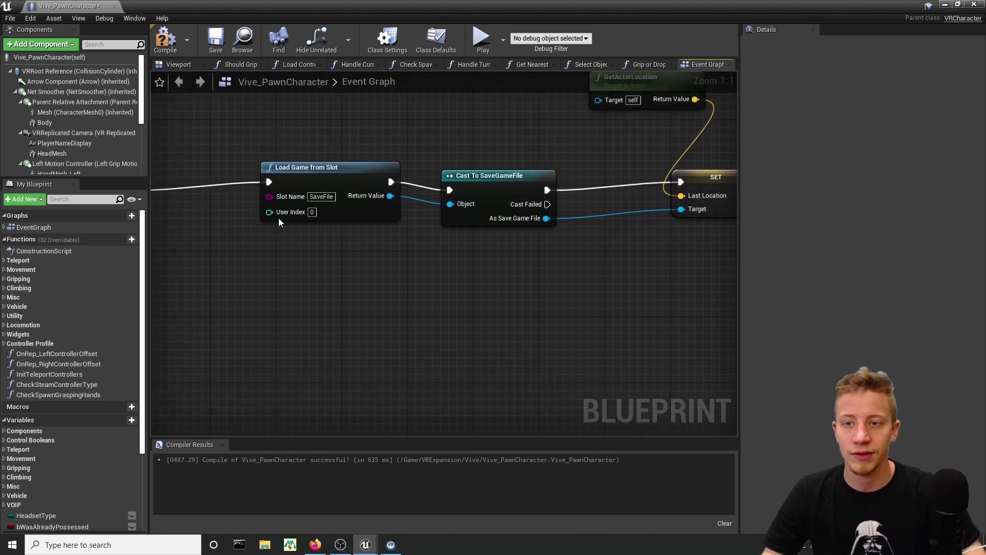
right_drag(537, 188, 419, 255)
right_drag(313, 278, 454, 264)
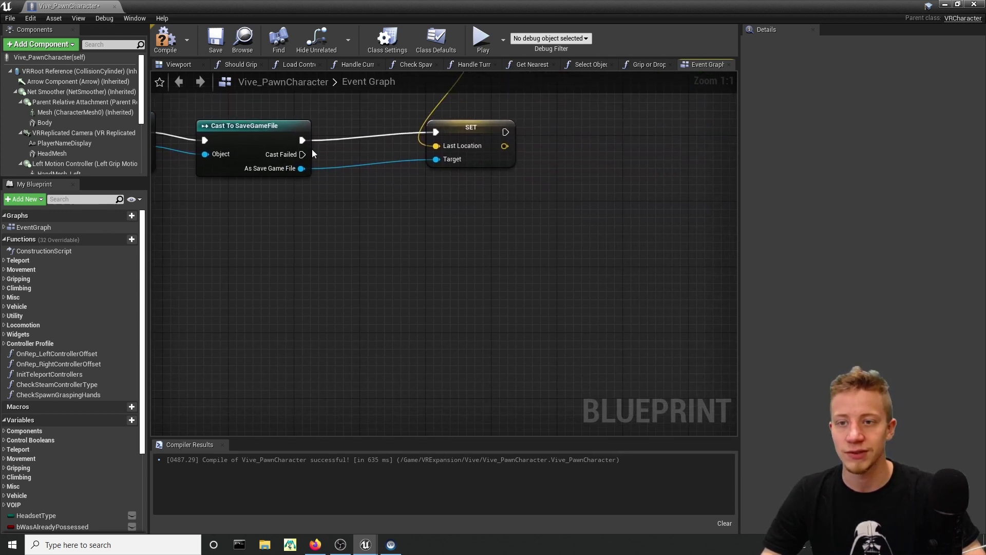
right_drag(540, 209, 304, 224)
mouse_move(327, 222)
mouse_down()
mouse_move(424, 268)
mouse_move(435, 317)
mouse_up()
text(create)
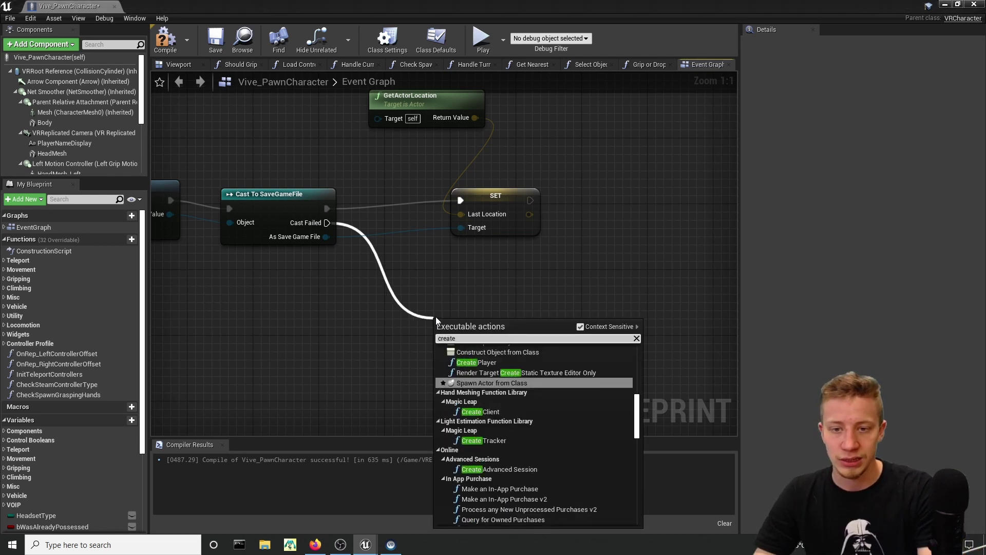
text( save)
- Add a Create Save Game Object node from Cast Failed with class SaveGameFile
key(Return)
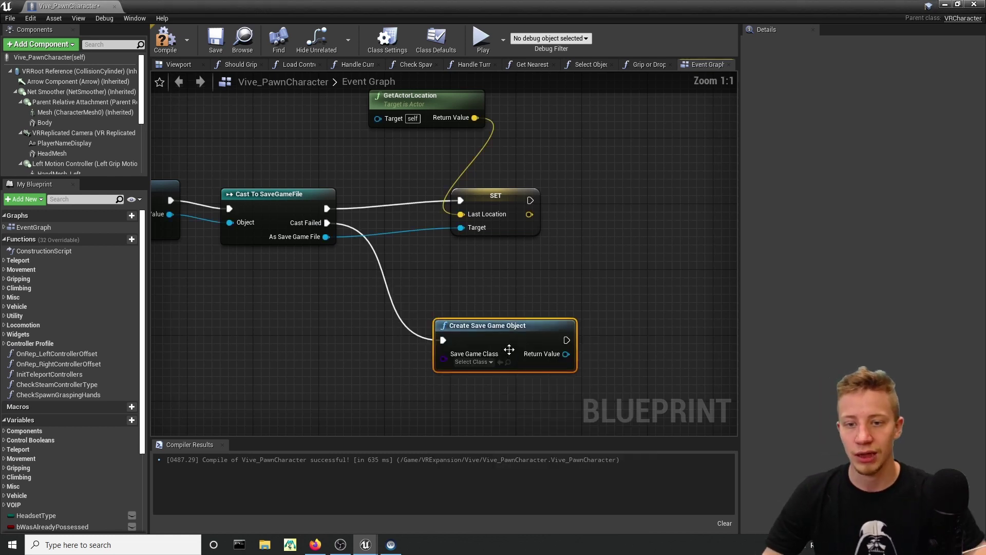
click(472, 360)
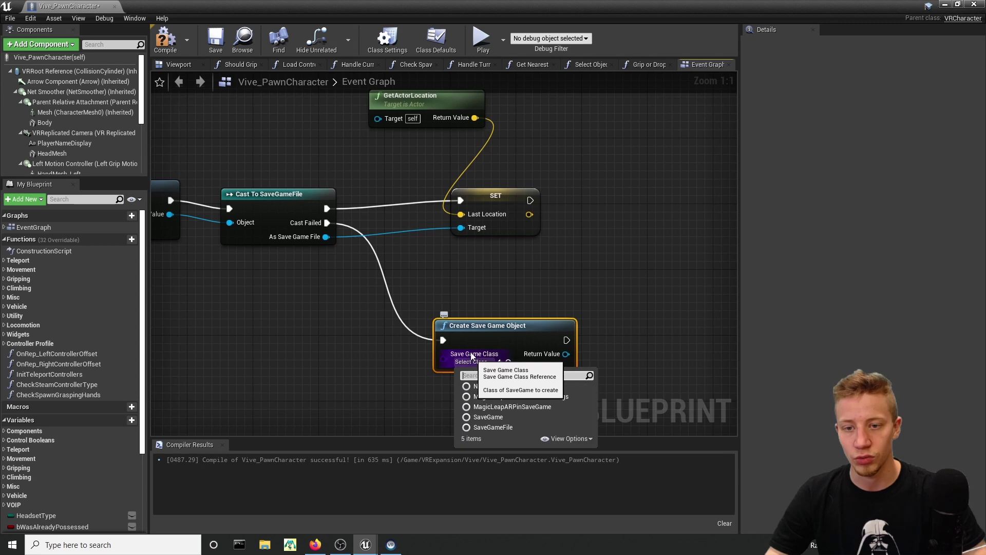
click(518, 428)
drag(543, 4, 562, 502)
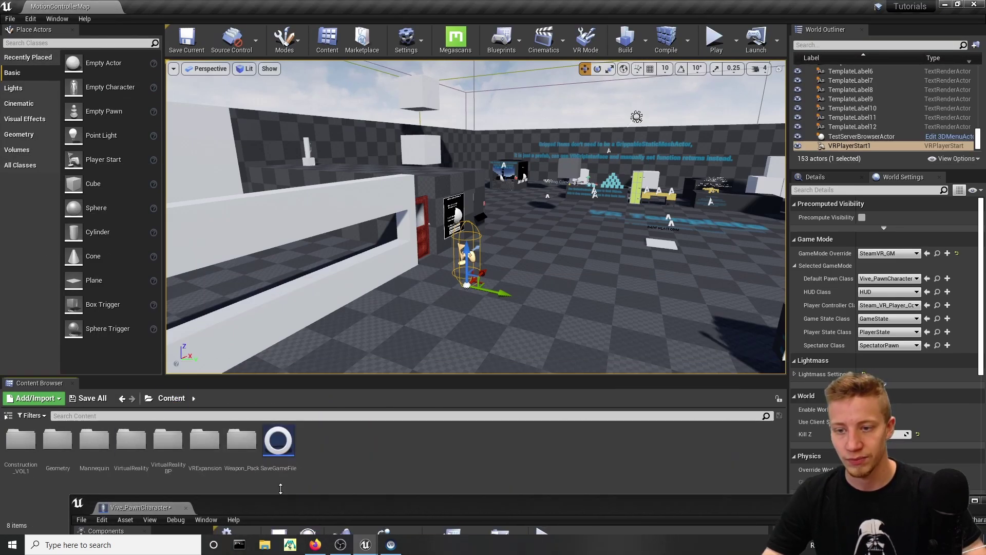
drag(521, 514, 432, 6)
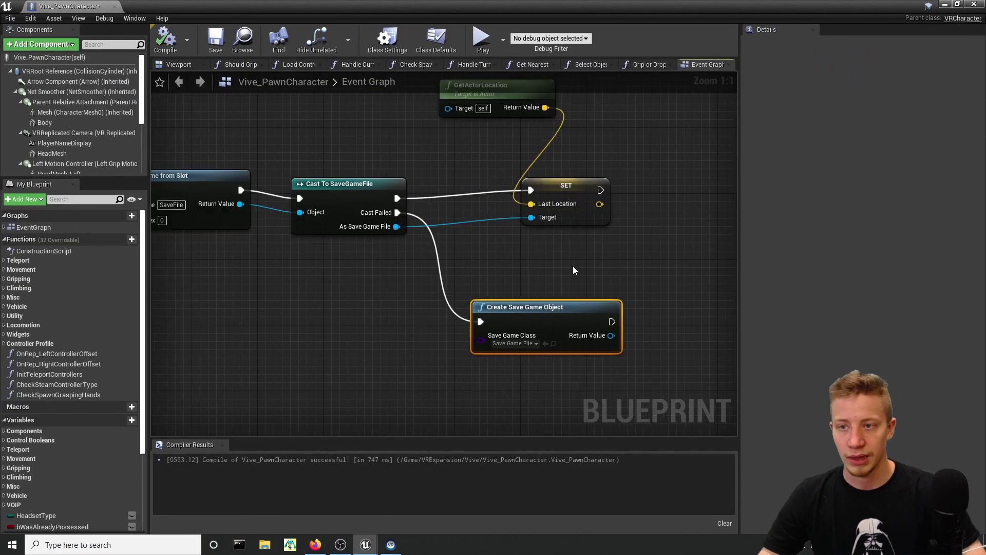
- Cast the new save object to SaveGameFile and connect that cast's success to SET
right_click(478, 315)
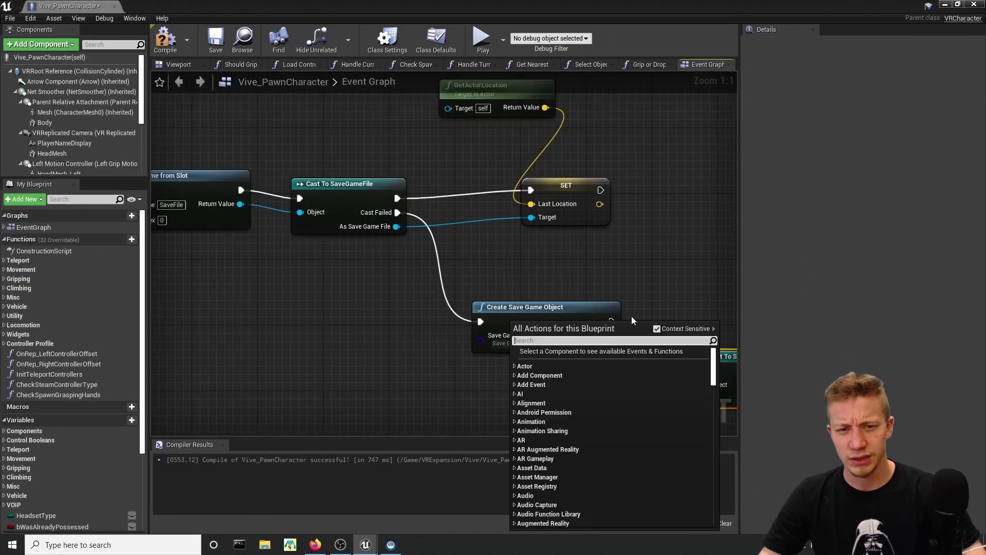
key(ctrl+v)
right_drag(731, 384, 626, 372)
mouse_move(626, 372)
mouse_down()
mouse_move(585, 323)
mouse_move(493, 324)
mouse_up()
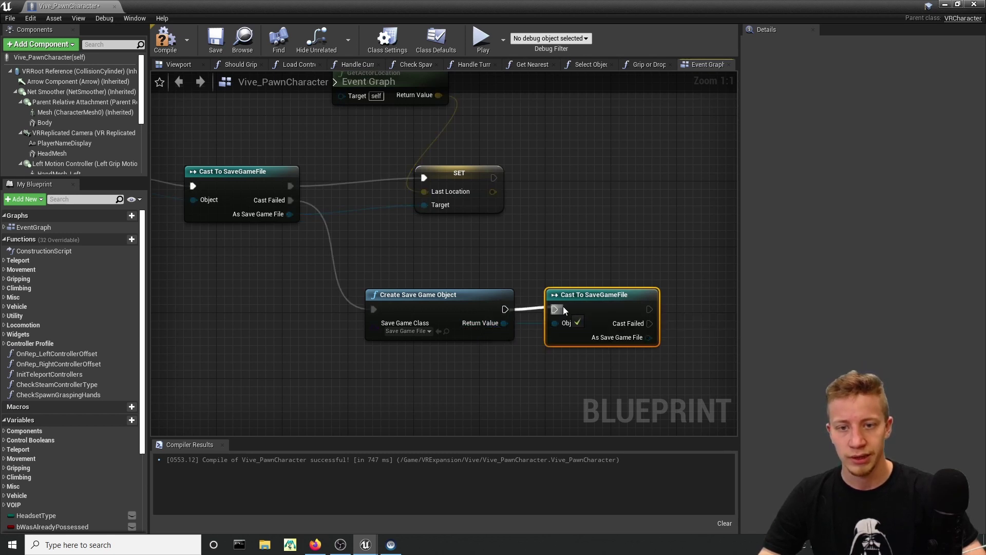
right_drag(585, 245, 473, 303)
drag(474, 303, 331, 154)
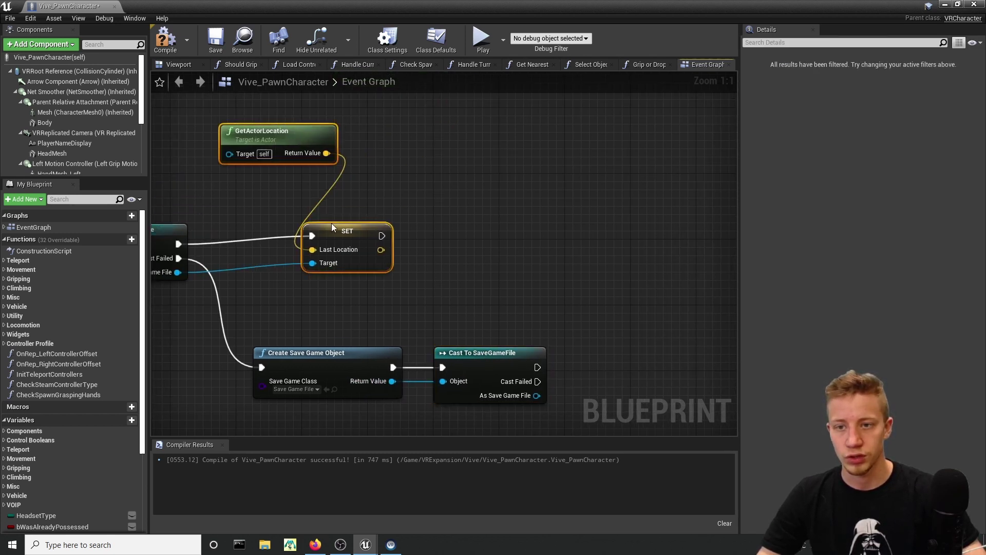
drag(331, 228, 577, 234)
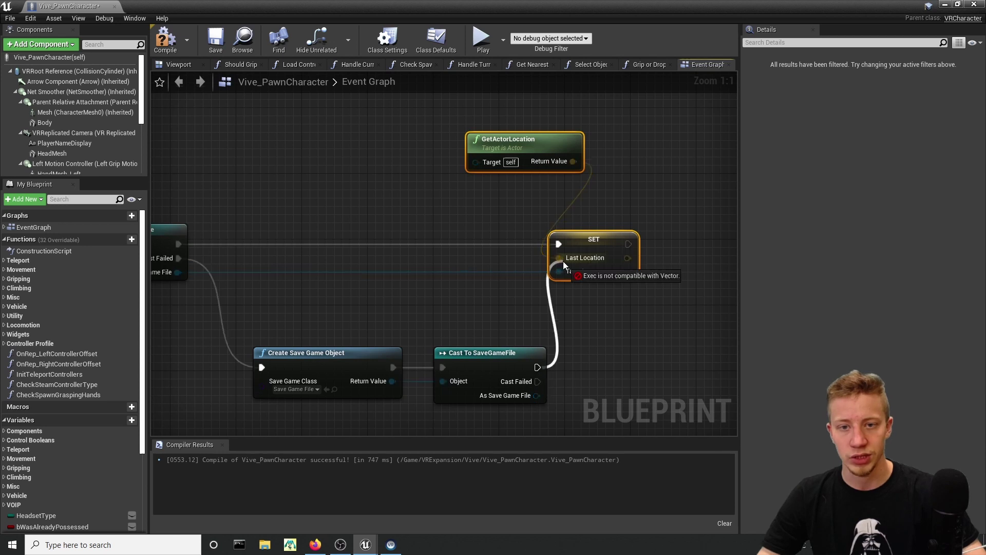
drag(538, 367, 558, 244)
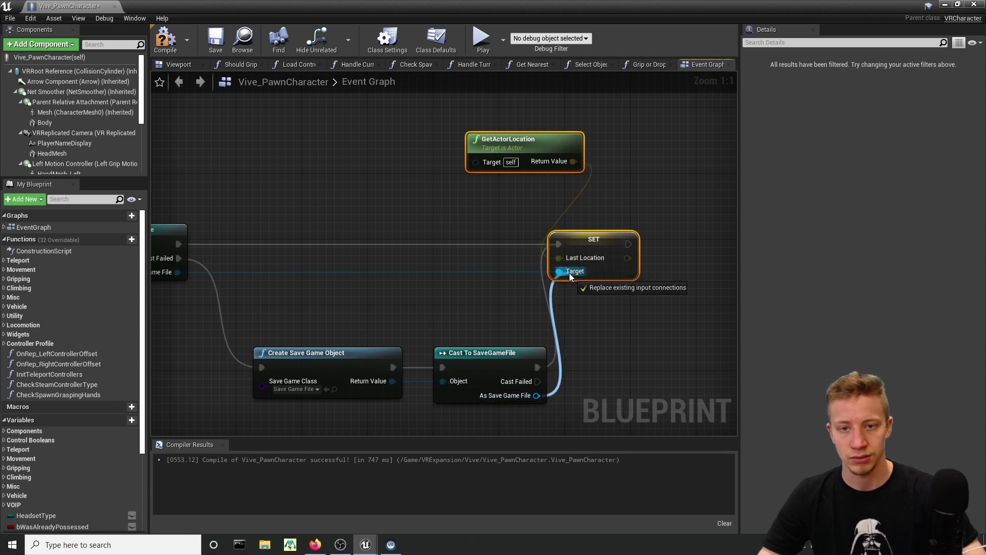
- Connect the new save file to SET's Target, compile, and review the whole chain
drag(534, 395, 570, 273)
key(F7)
scroll(557, 250, down, 2)
right_drag(557, 250, 515, 241)
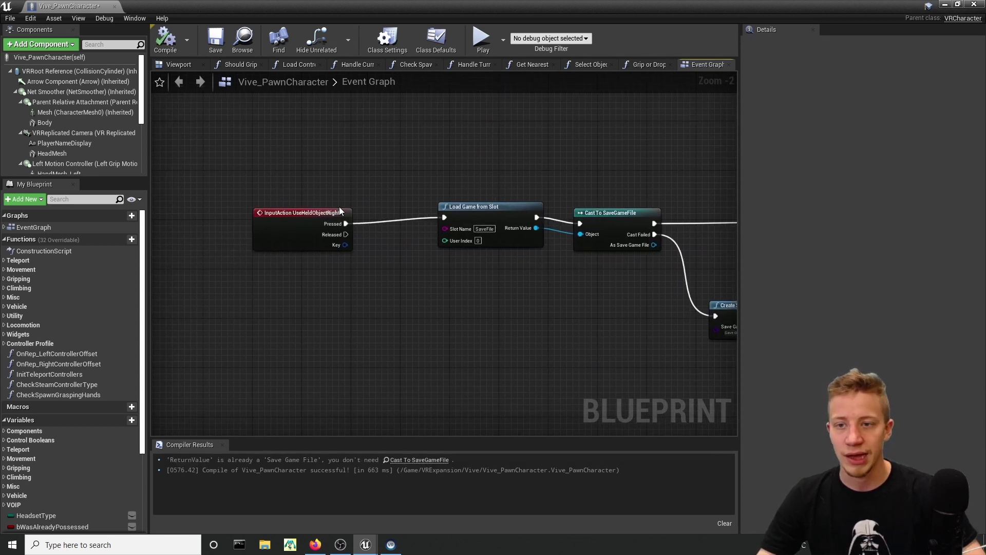
right_drag(572, 286, 350, 259)
click(262, 182)
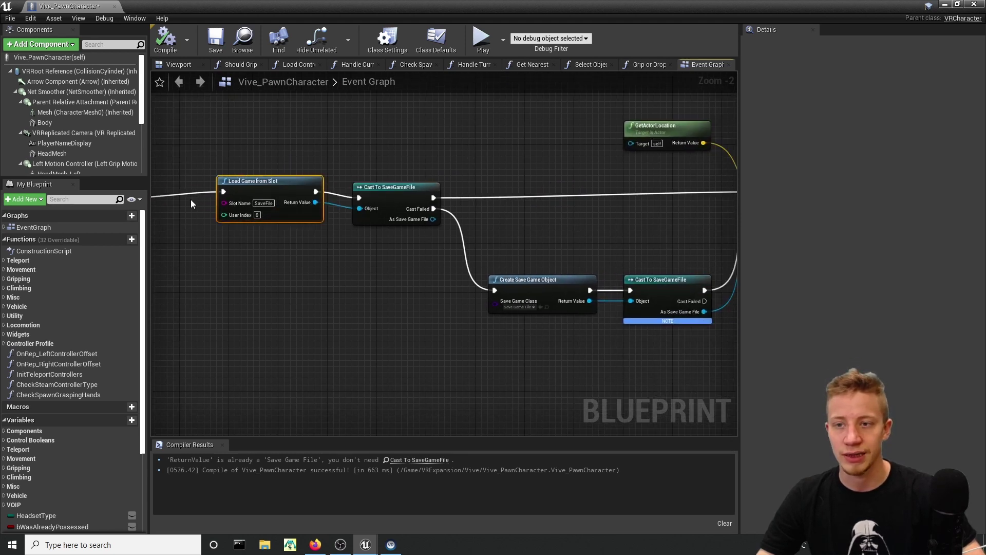
mouse_move(621, 325)
right_down()
mouse_move(513, 290)
mouse_move(302, 275)
mouse_move(592, 242)
mouse_move(378, 198)
right_up()
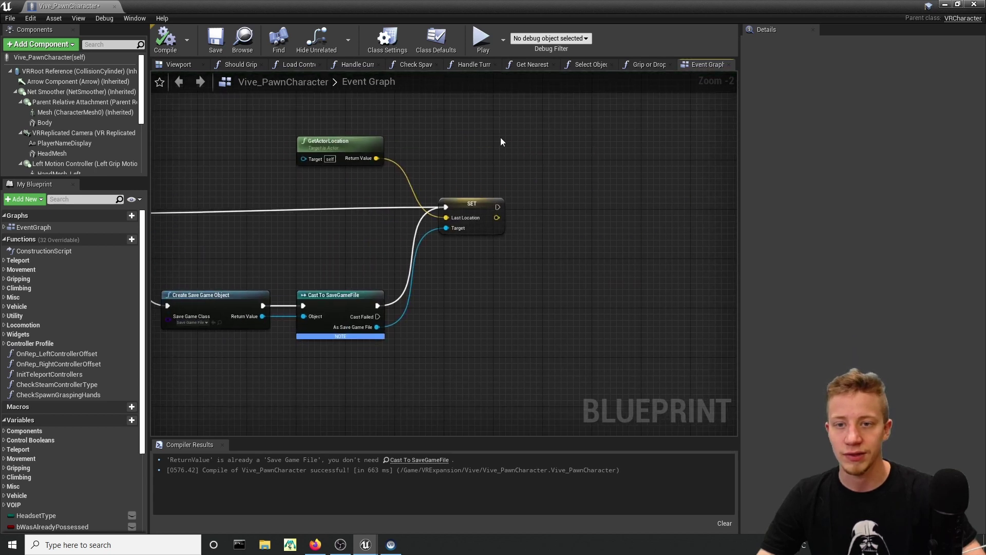
right_drag(412, 243, 163, 273)
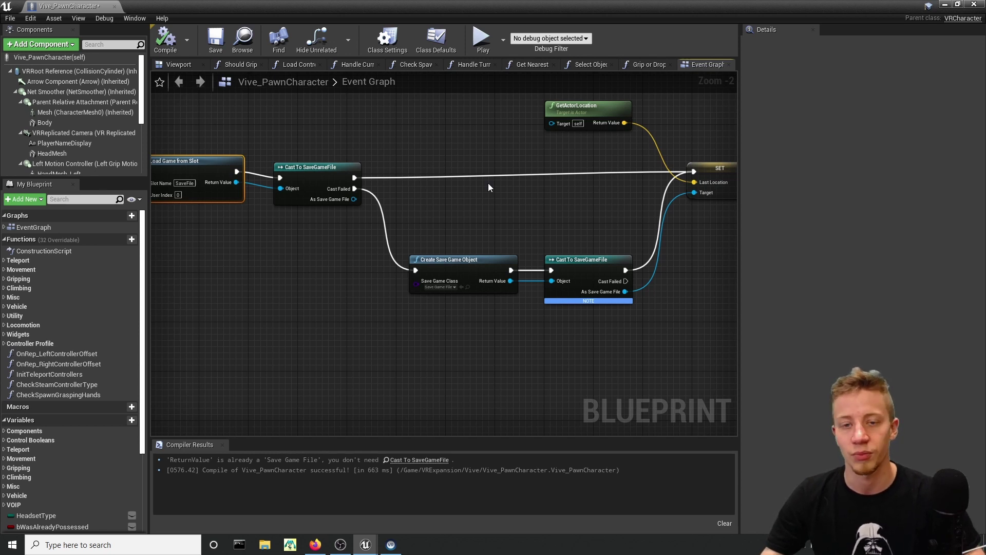
right_drag(612, 169, 431, 200)
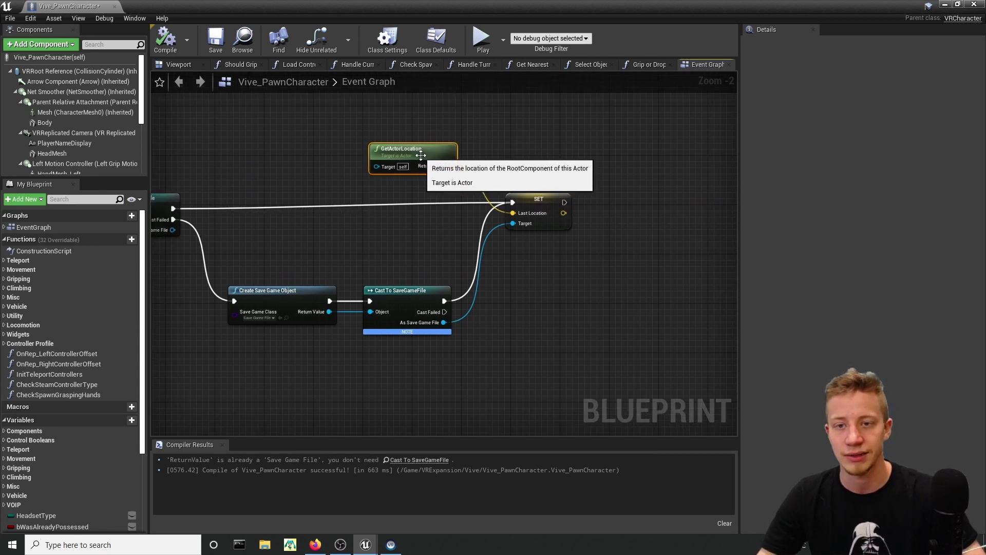
right_drag(411, 145, 561, 164)
mouse_move(197, 288)
right_down()
mouse_move(292, 318)
mouse_move(274, 317)
right_up()
- Break the exec link into SET and duplicate the GetActorLocation and SET nodes
click(624, 369)
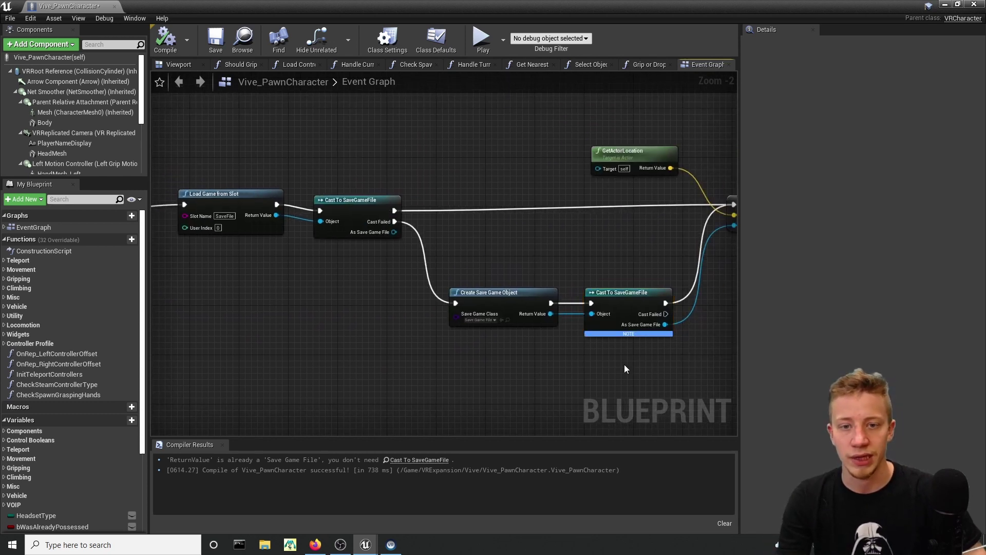
right_drag(593, 393, 441, 365)
right_drag(442, 294, 345, 355)
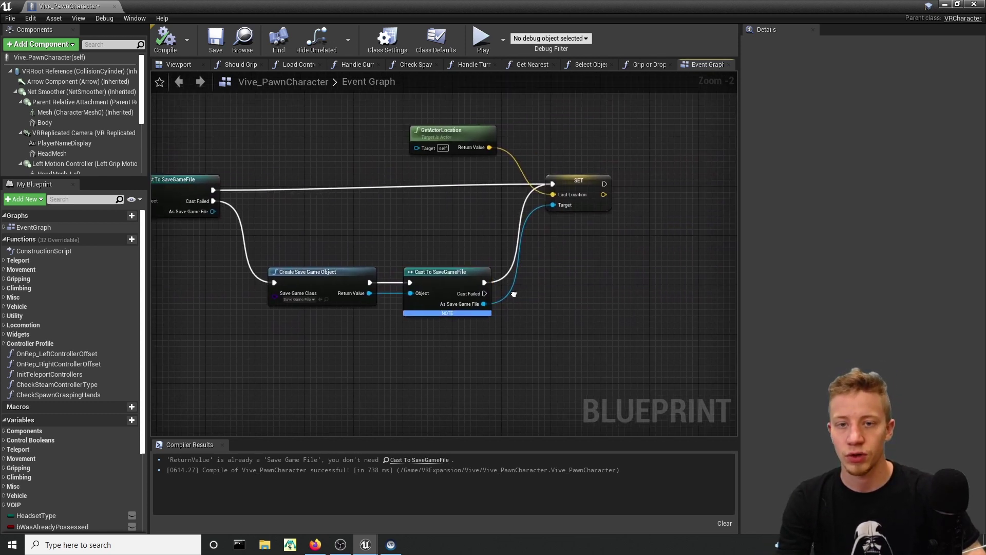
alt+click(455, 266)
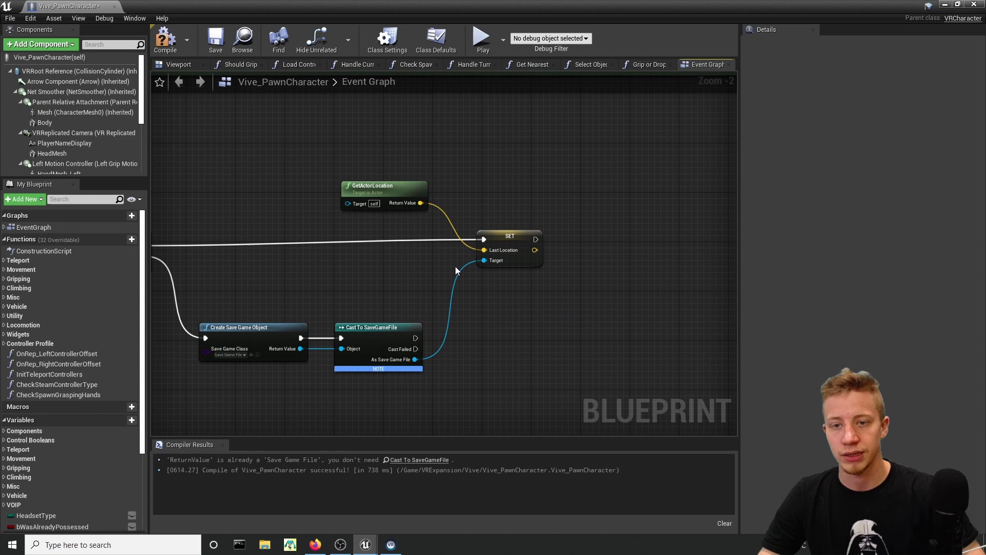
drag(548, 273, 381, 173)
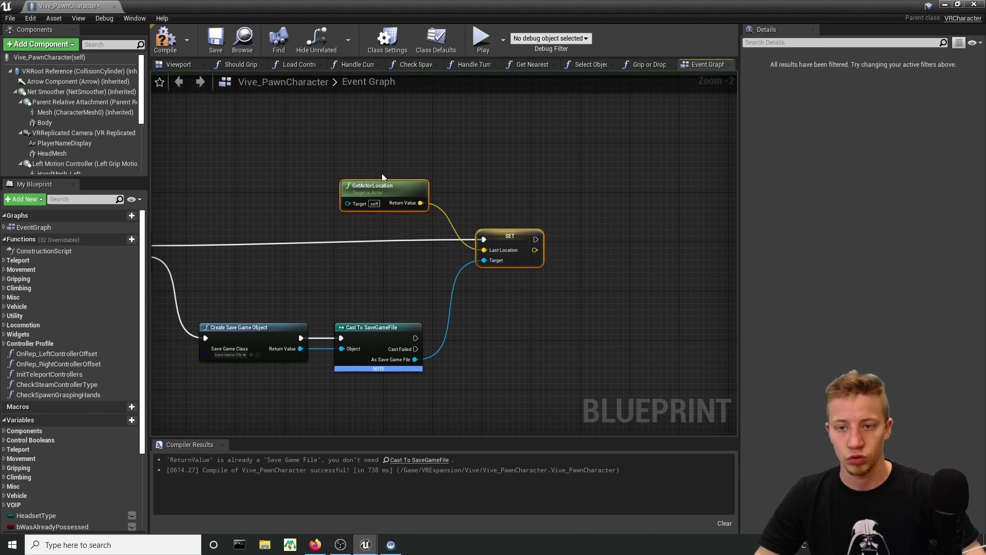
key(ctrl+v)
click(585, 231)
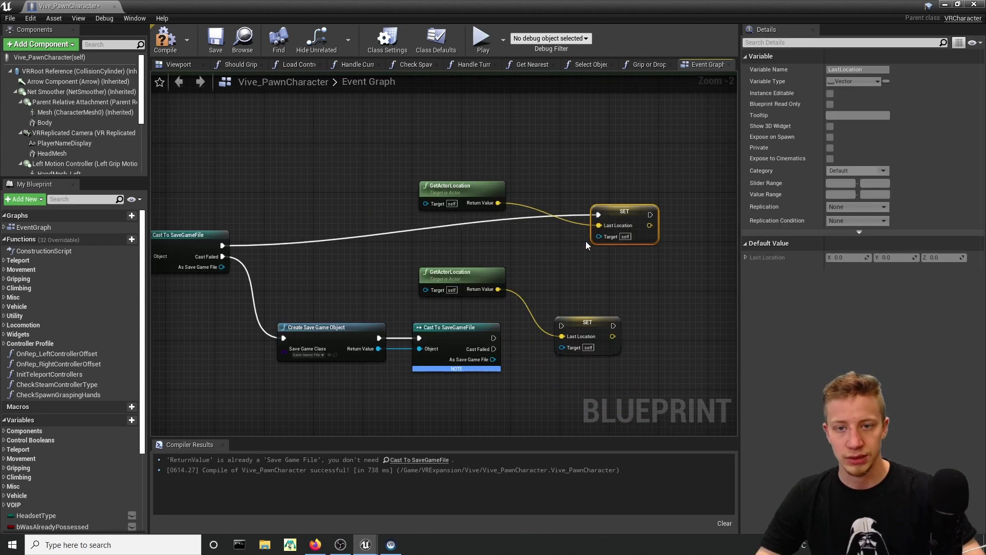
mouse_move(585, 232)
mouse_down()
mouse_move(508, 231)
mouse_move(483, 205)
mouse_move(398, 203)
mouse_up()
ctrl+click(462, 188)
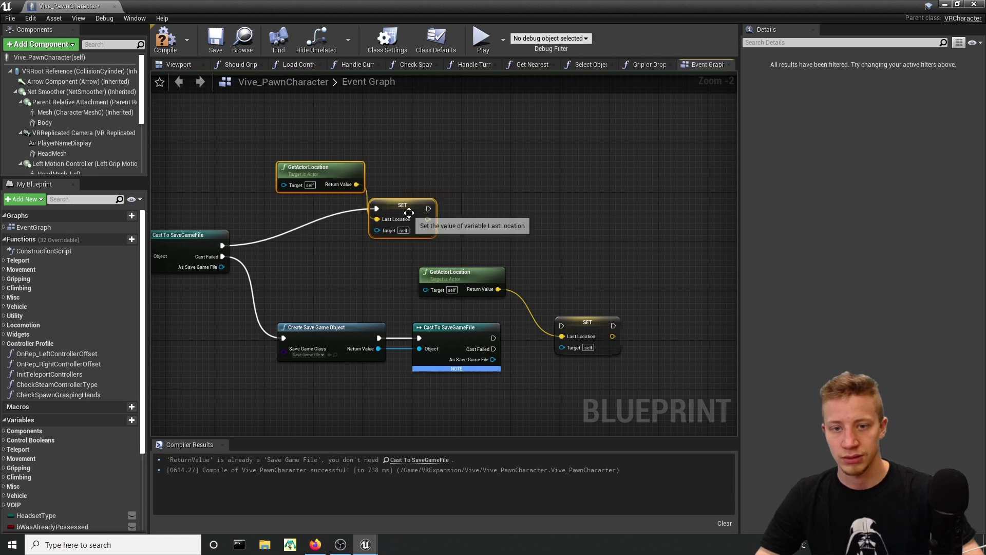
- Position the duplicates and wire As Save Game File into the copied SET's Target
right_drag(201, 273, 307, 273)
drag(327, 261, 481, 228)
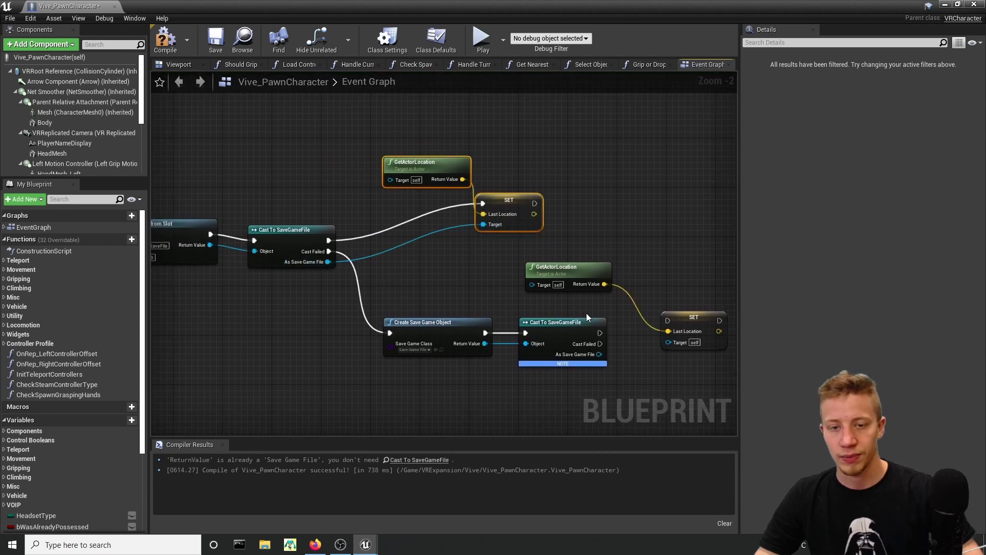
right_drag(587, 317, 349, 357)
drag(435, 337, 432, 332)
drag(323, 258, 324, 263)
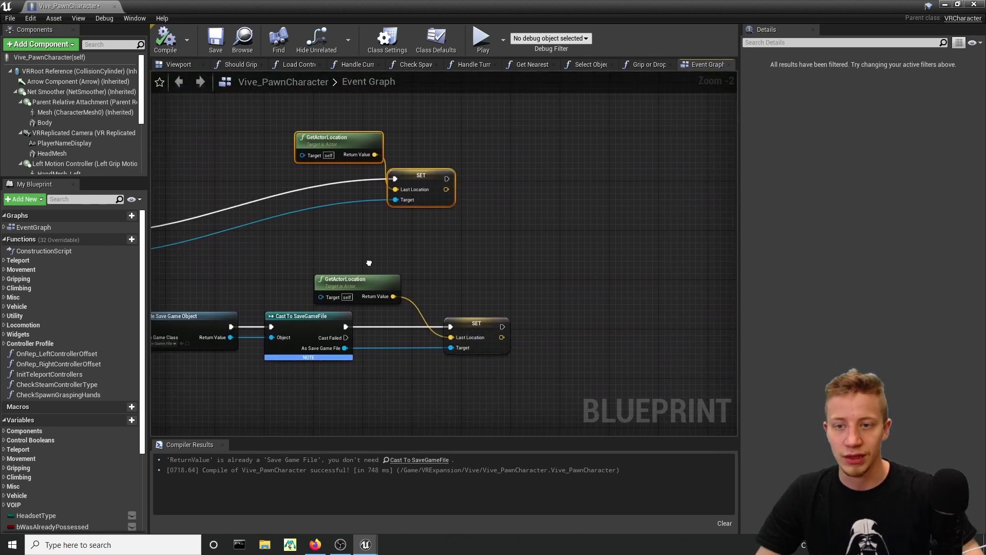
- Add a Save Game to Slot node after the upper SET Last Location node
right_drag(367, 267, 408, 260)
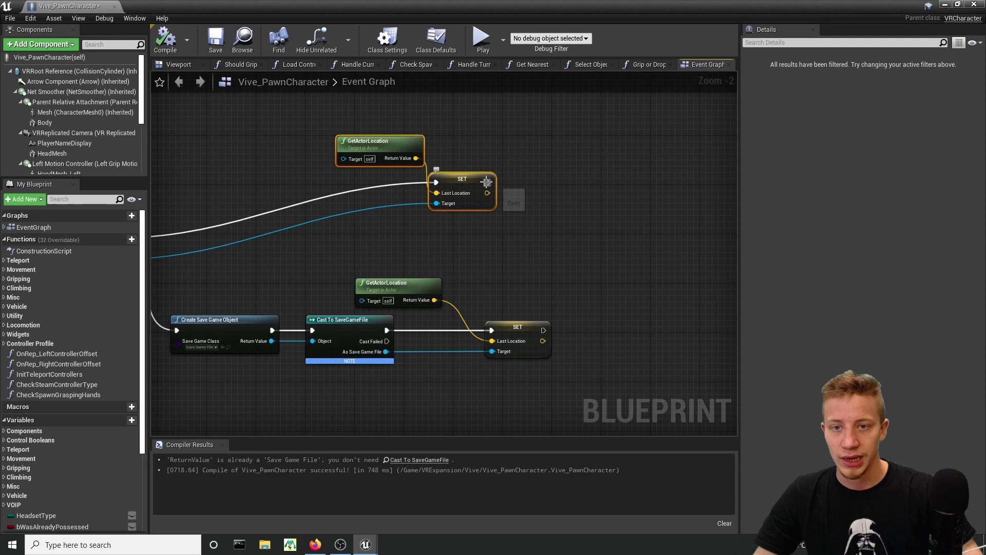
drag(486, 181, 584, 189)
text(save gam)
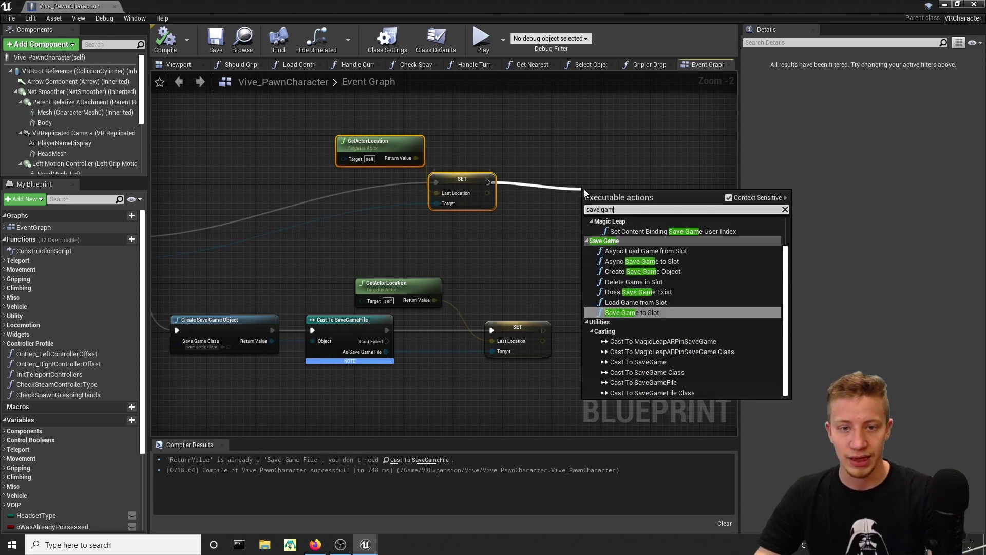
key(Return)
scroll(608, 218, up, 2)
click(604, 243)
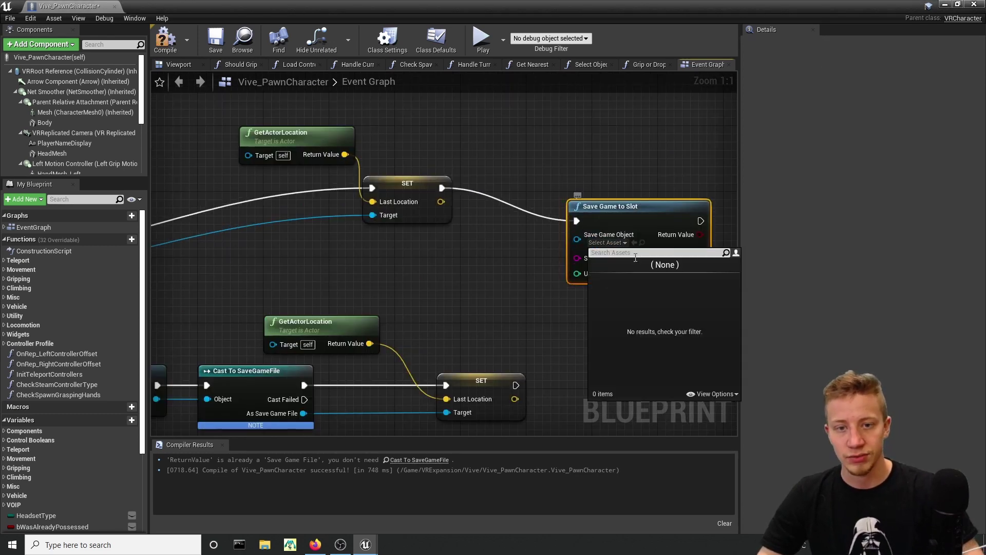
key(Escape)
- Wire As Save Game File into Save Game Object and match the SaveFile slot name
right_drag(447, 283, 675, 223)
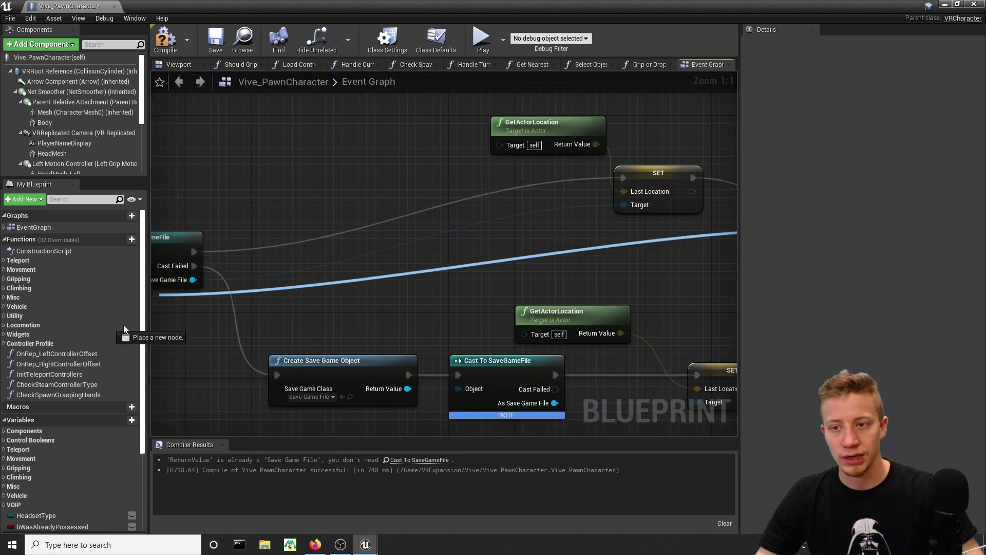
drag(124, 330, 315, 280)
right_drag(694, 263, 491, 290)
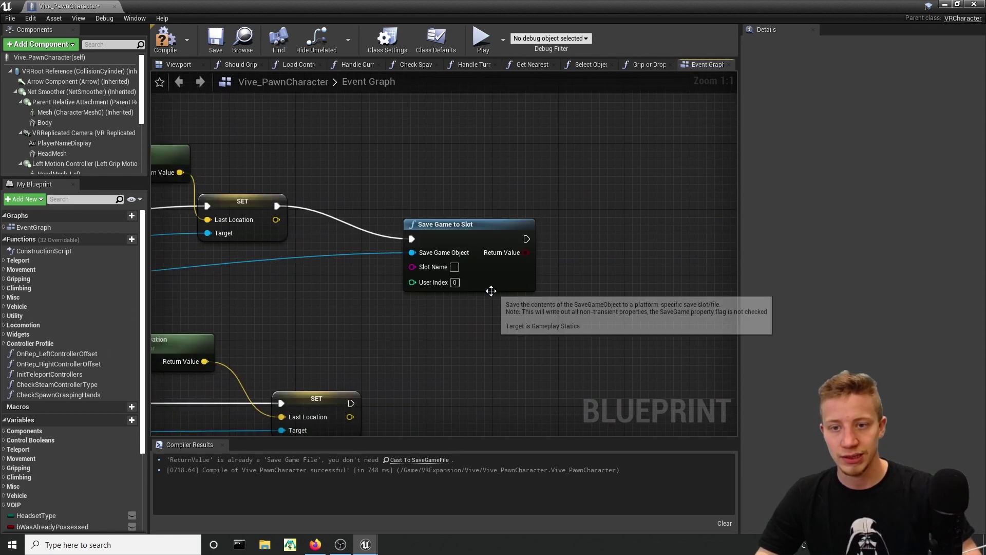
right_drag(432, 267, 365, 258)
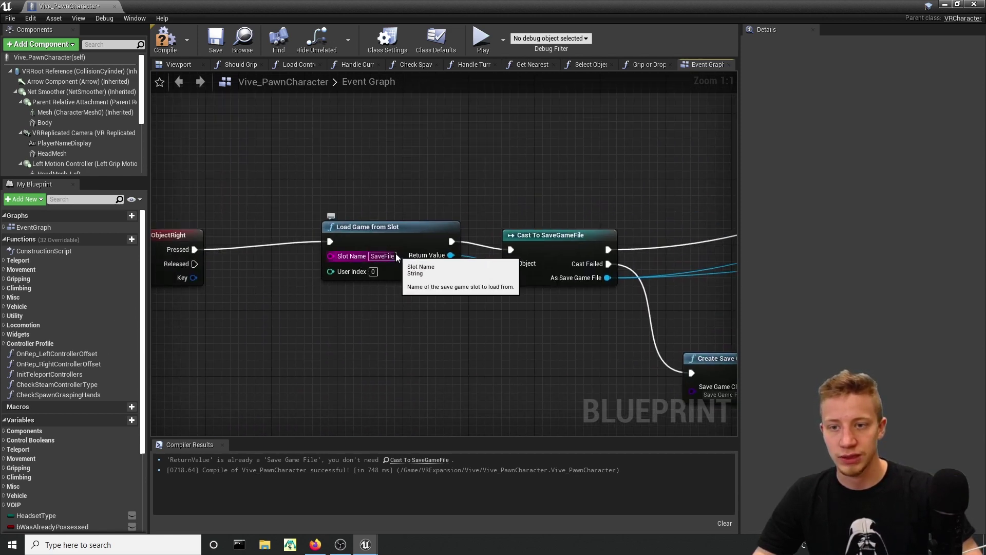
right_drag(560, 271, 302, 404)
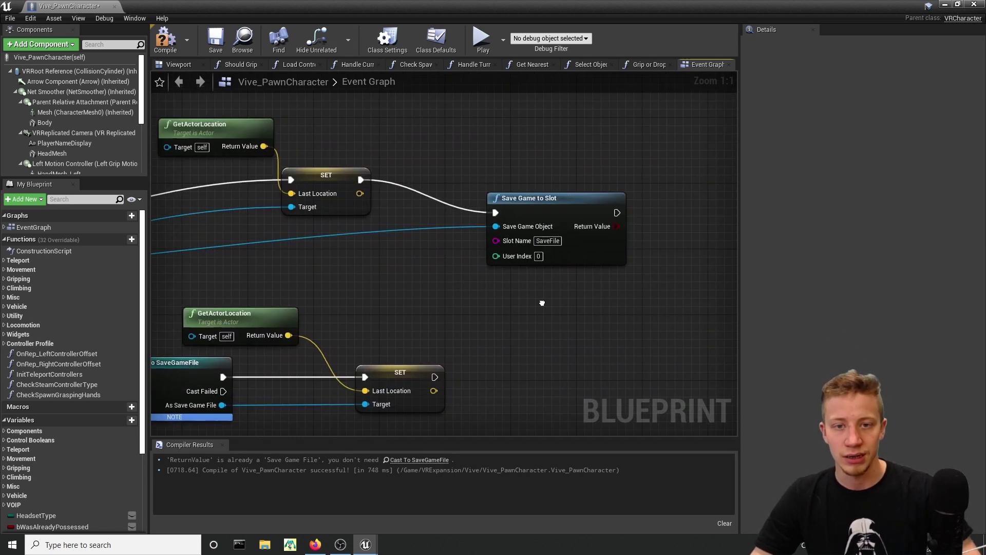
- Duplicate Save Game to Slot after the lower SET and feed it that branch's save file
right_drag(699, 300, 532, 283)
click(499, 189)
key(ctrl+c)
key(ctrl+v)
right_drag(452, 379, 451, 257)
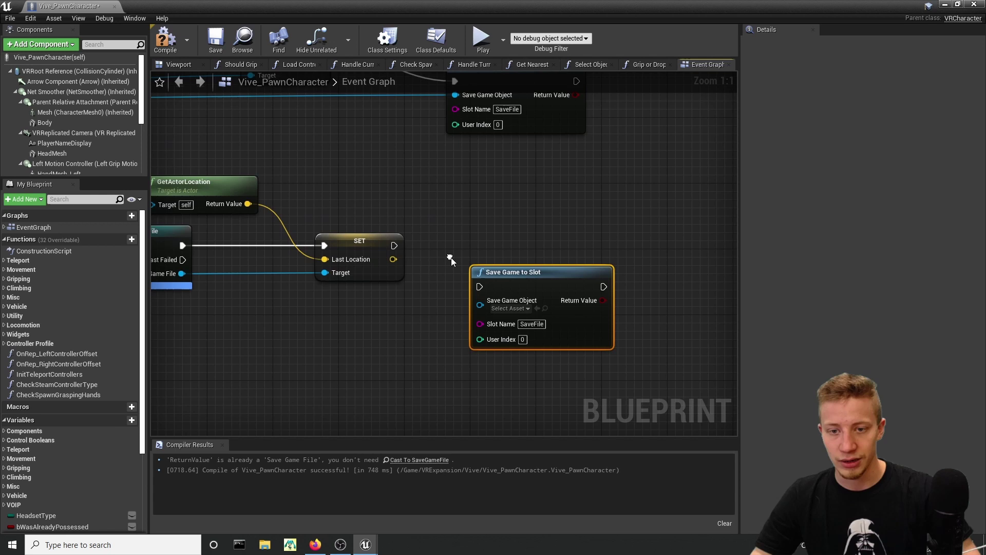
drag(394, 245, 394, 245)
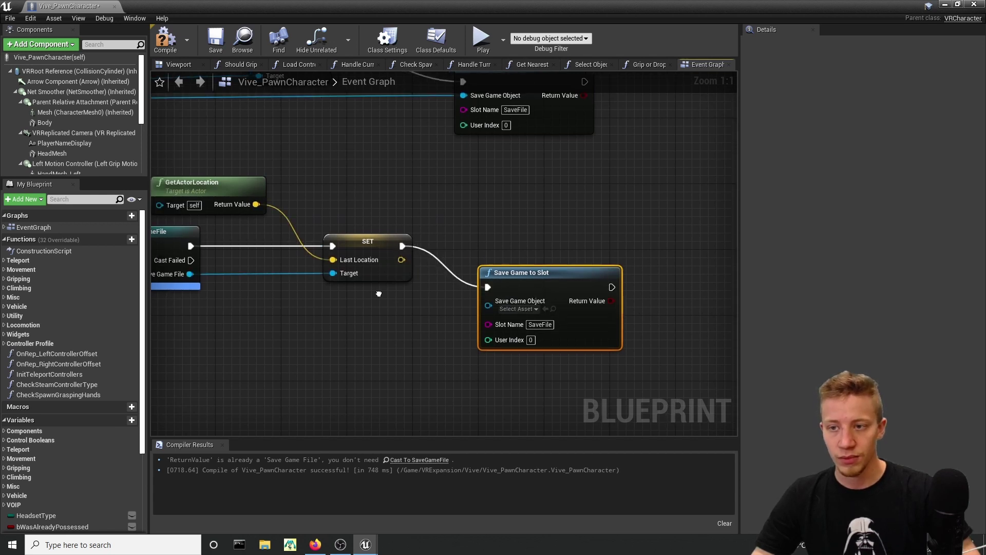
right_drag(195, 278, 318, 271)
drag(632, 301, 632, 301)
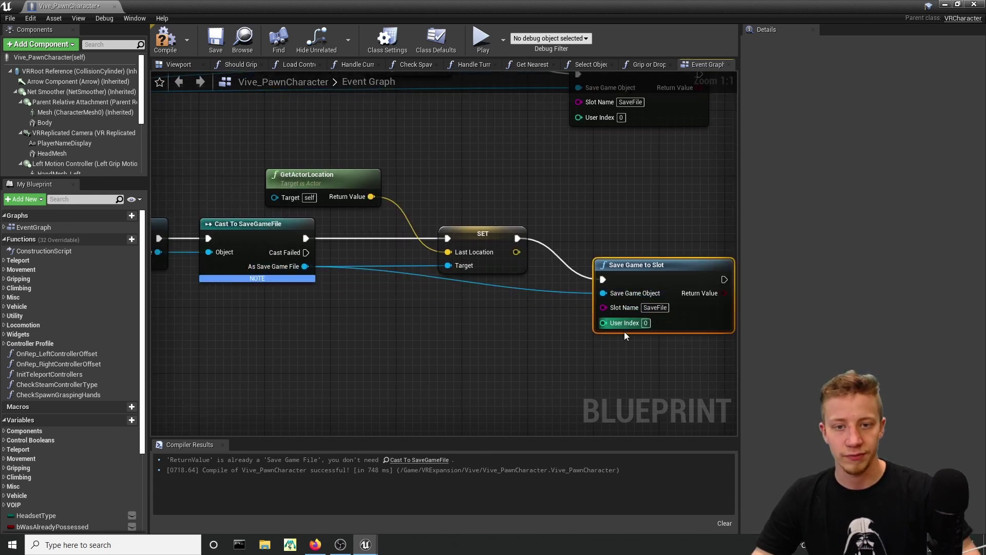
scroll(447, 276, down, 2)
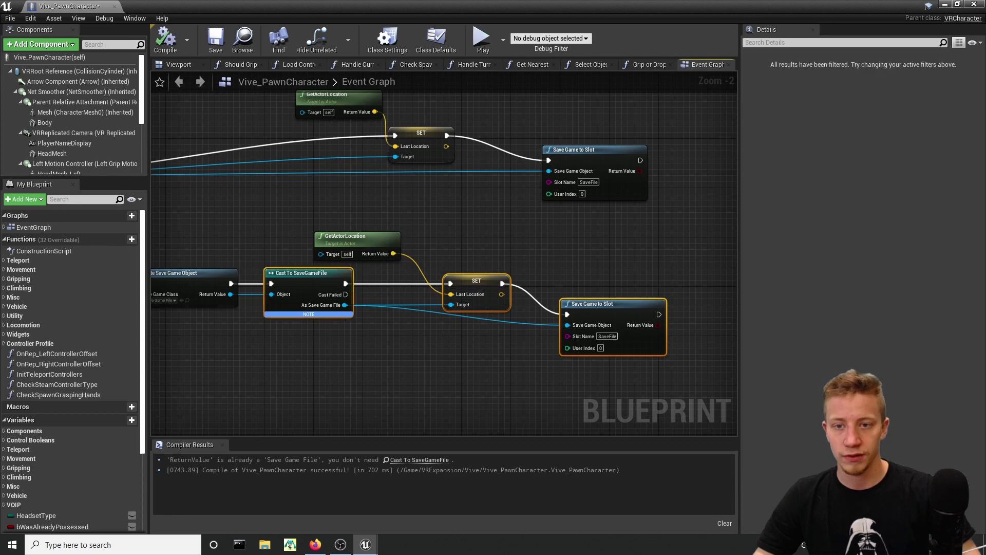
- Insert a Sequence node right after Event BeginPlay
right_drag(361, 187, 551, 293)
scroll(550, 292, down, 1)
scroll(605, 321, down, 1)
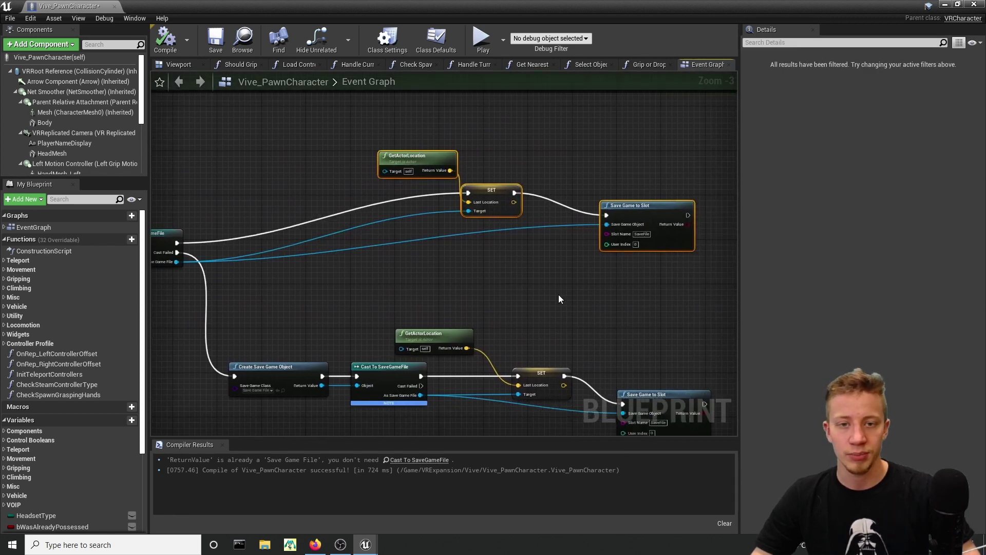
scroll(443, 254, down, 4)
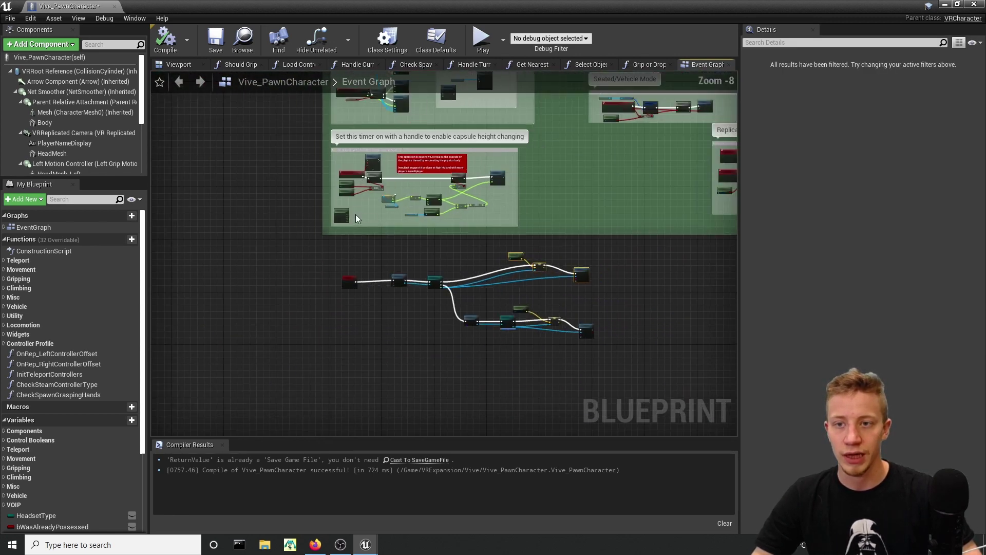
right_drag(308, 193, 500, 346)
scroll(444, 298, up, 1)
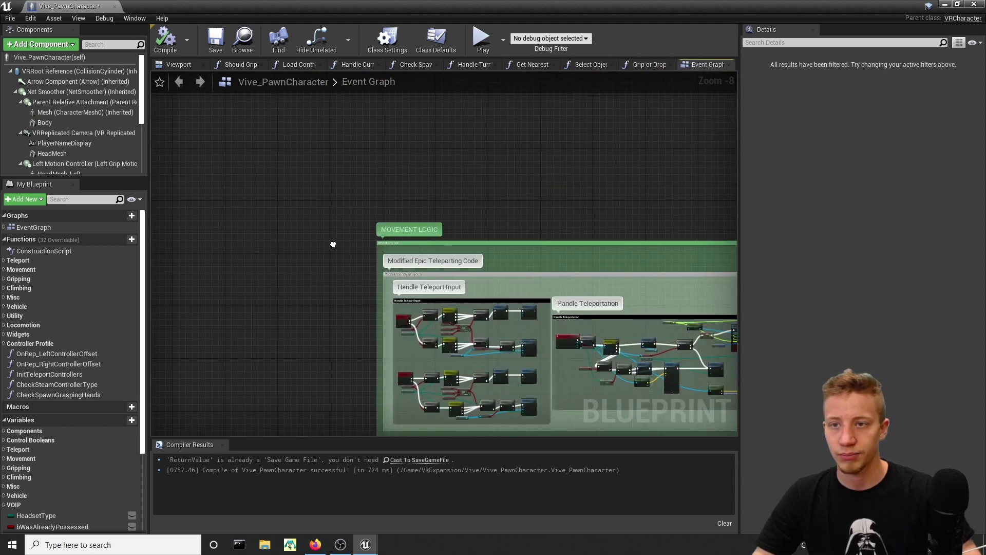
scroll(386, 246, up, 3)
scroll(332, 208, up, 3)
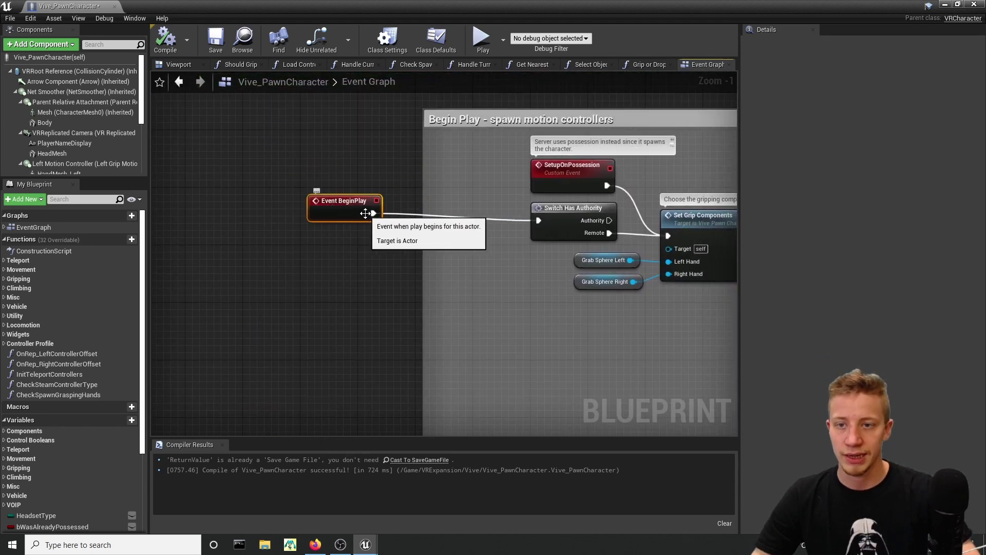
drag(422, 220, 421, 220)
text(seq)
click(480, 347)
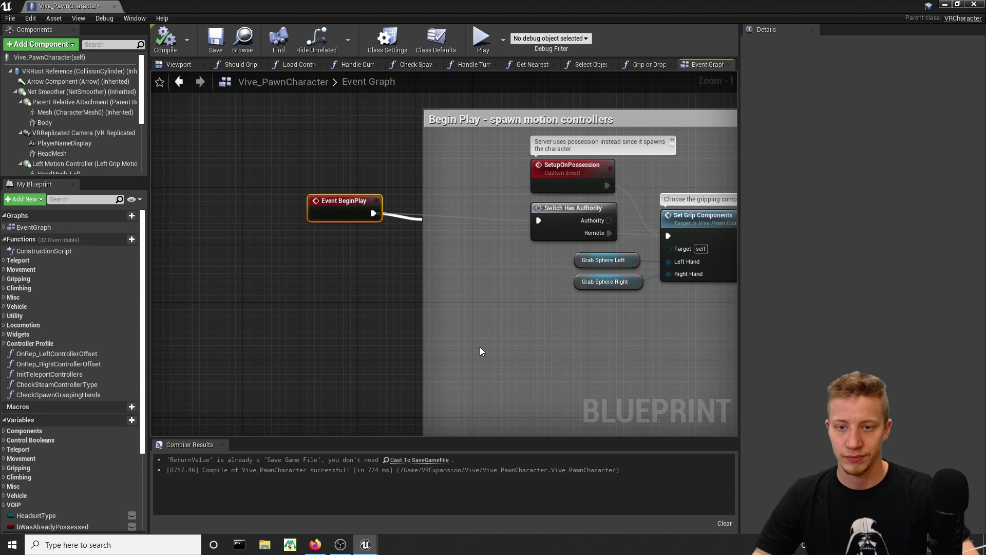
- Run a 0.3-second Delay from the Sequence's Then 1 output and compile
right_drag(460, 228, 230, 187)
drag(234, 205, 313, 256)
text(delay)
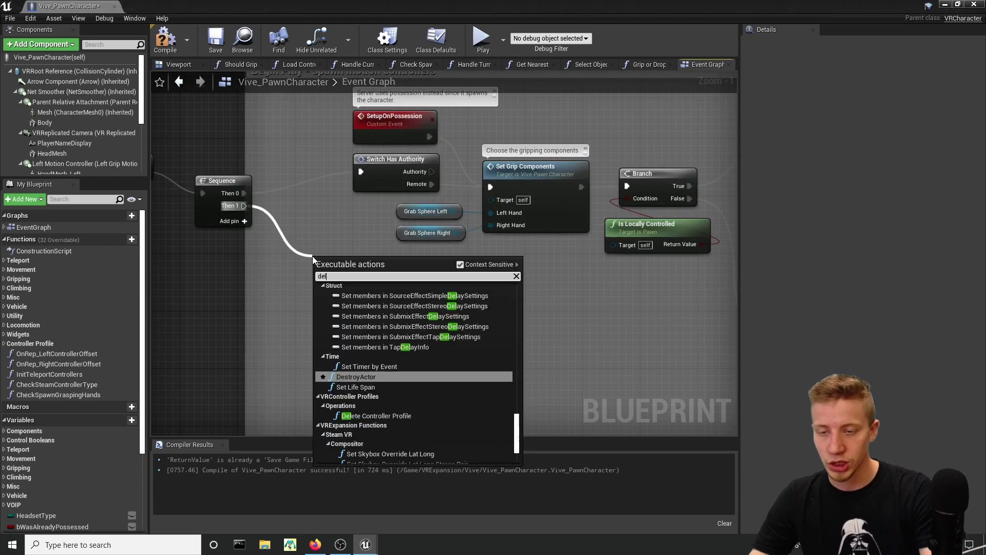
key(Return)
click(356, 287)
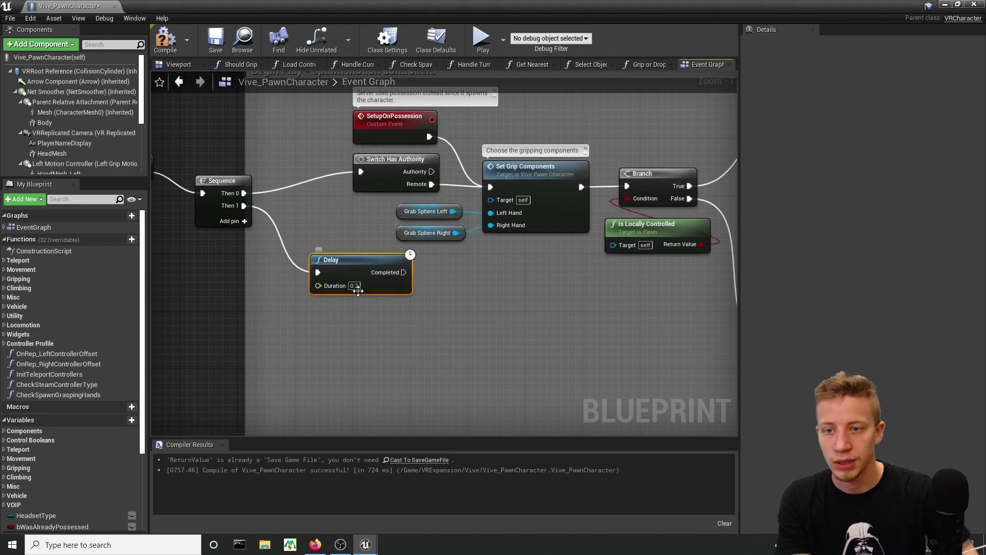
text(0.3)
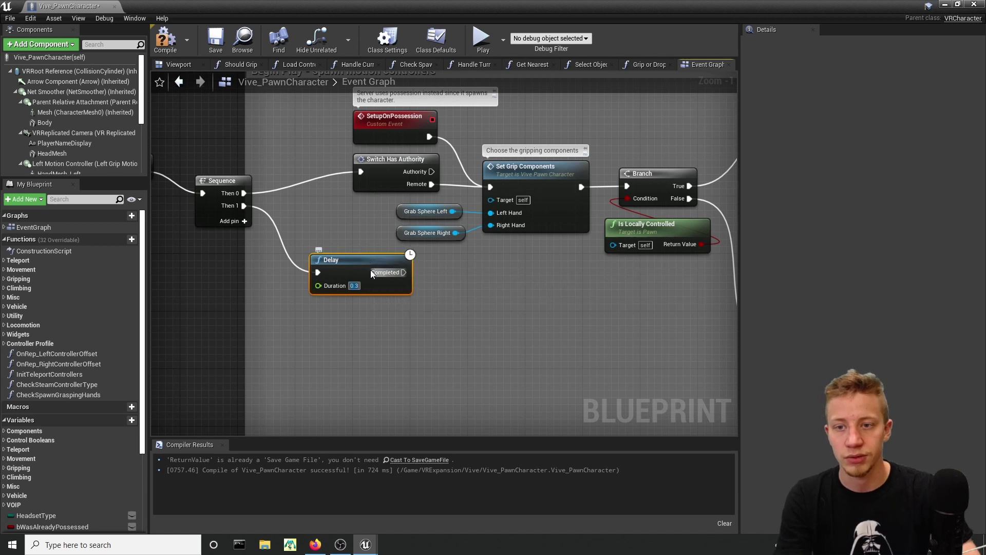
drag(367, 262, 368, 292)
right_drag(200, 238, 349, 244)
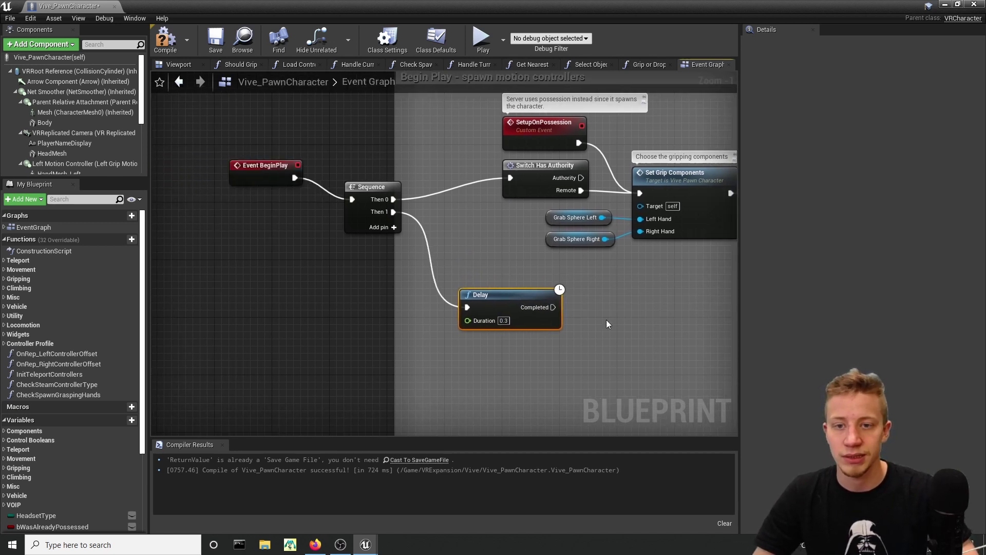
key(F7)
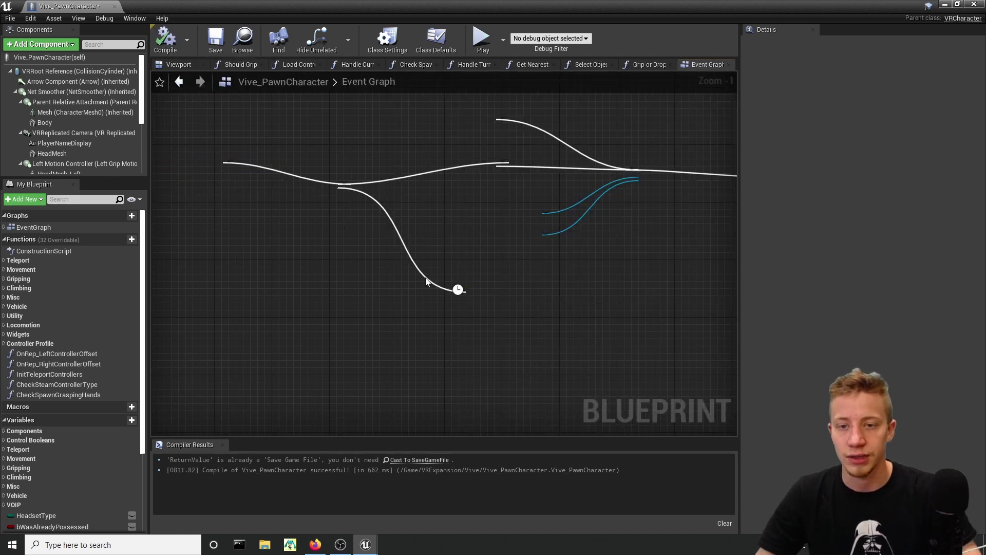
- Reposition the Delay node and begin a new action off its Completed output
right_click(439, 244)
click(485, 223)
right_drag(549, 305, 393, 188)
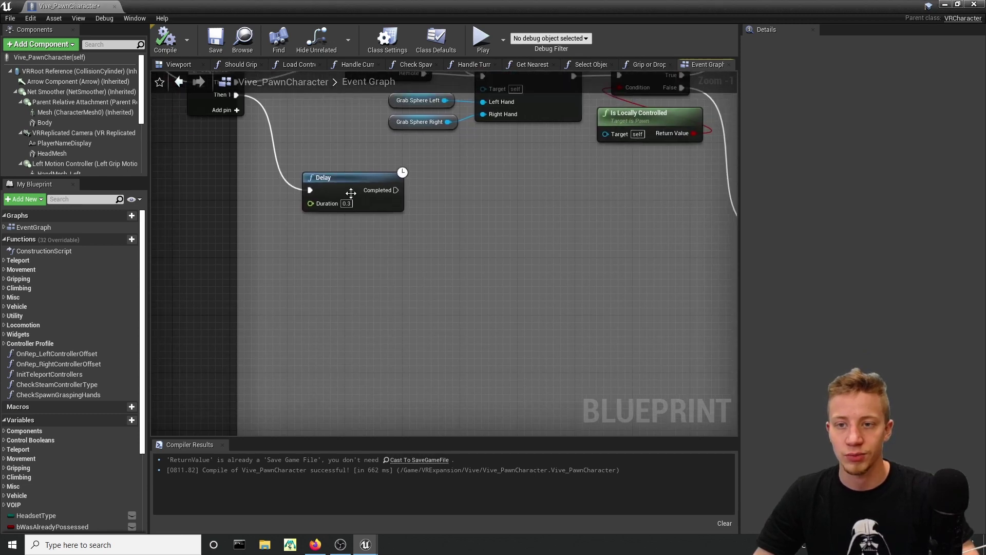
drag(351, 192, 343, 221)
right_drag(343, 221, 293, 309)
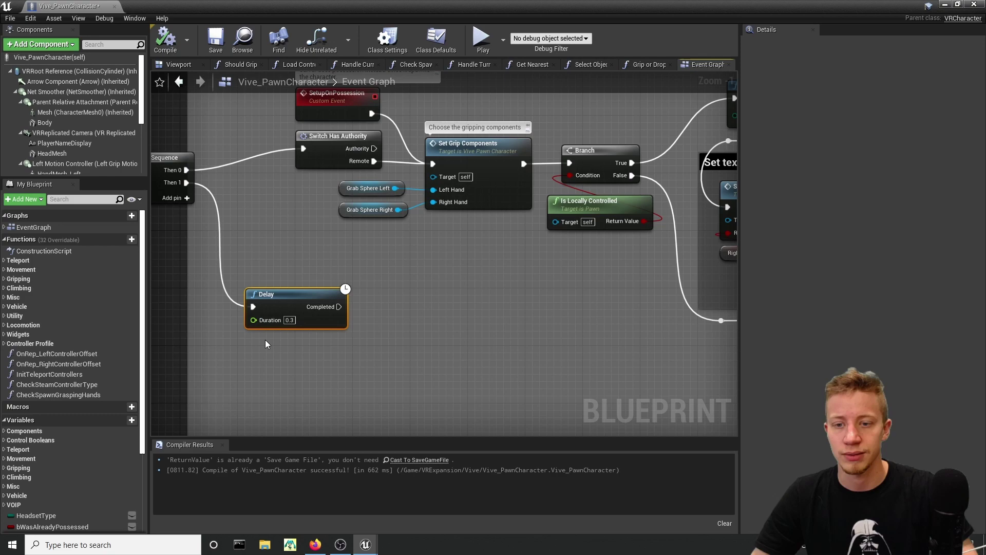
right_drag(381, 322, 406, 283)
drag(363, 267, 453, 276)
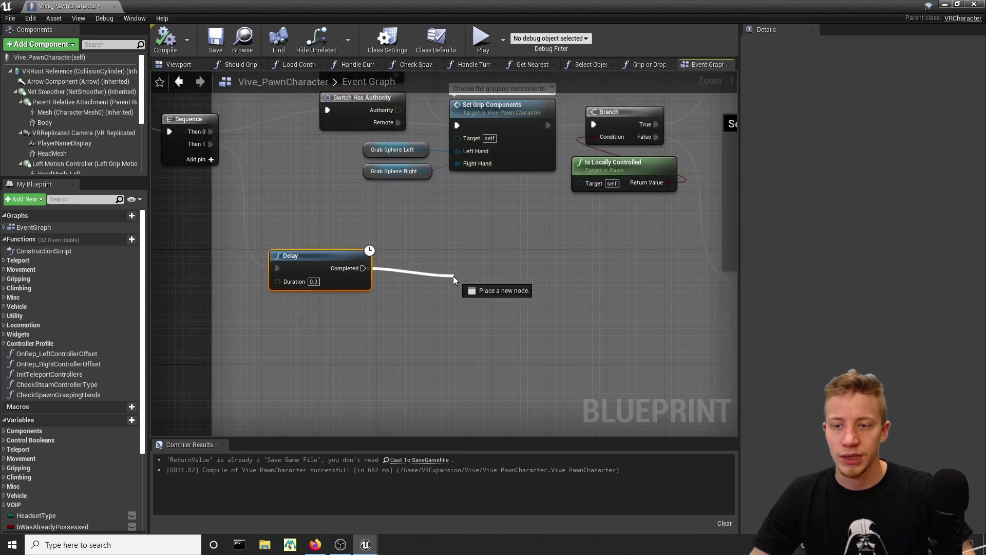
- Paste Load Game from Slot and Cast To SaveGameFile after the Delay, adding Get Last Location
mouse_move(441, 281)
right_down()
mouse_move(405, 152)
mouse_move(463, 313)
mouse_move(191, 375)
mouse_move(380, 163)
right_up()
scroll(405, 151, down, 5)
scroll(380, 163, up, 5)
scroll(303, 203, up, 5)
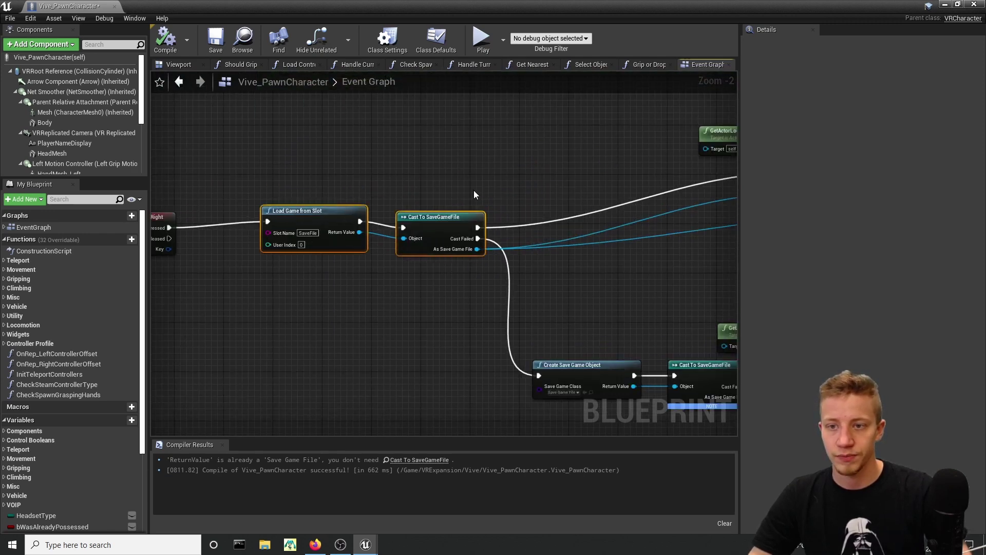
scroll(474, 190, down, 9)
right_drag(435, 278, 370, 355)
scroll(464, 249, up, 5)
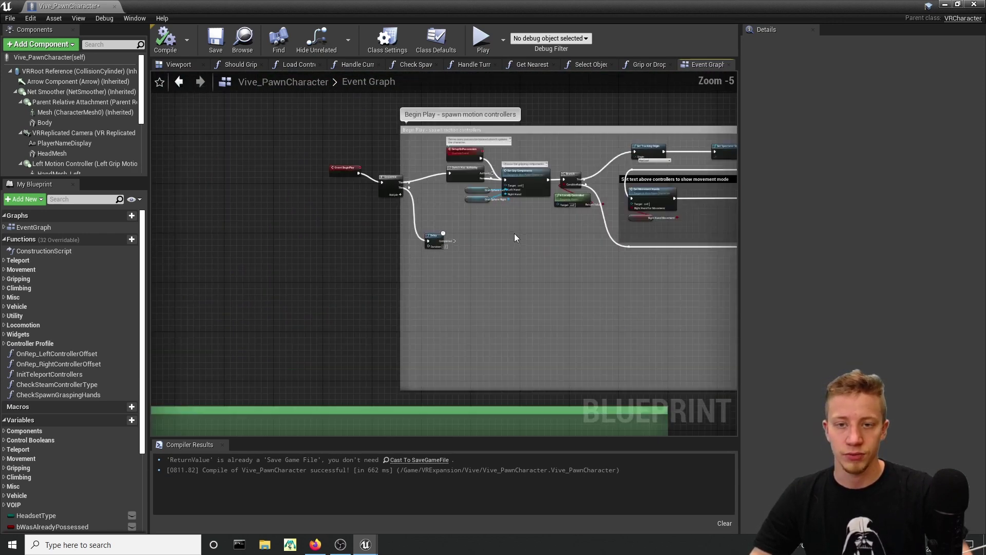
scroll(464, 250, up, 6)
key(ctrl+v)
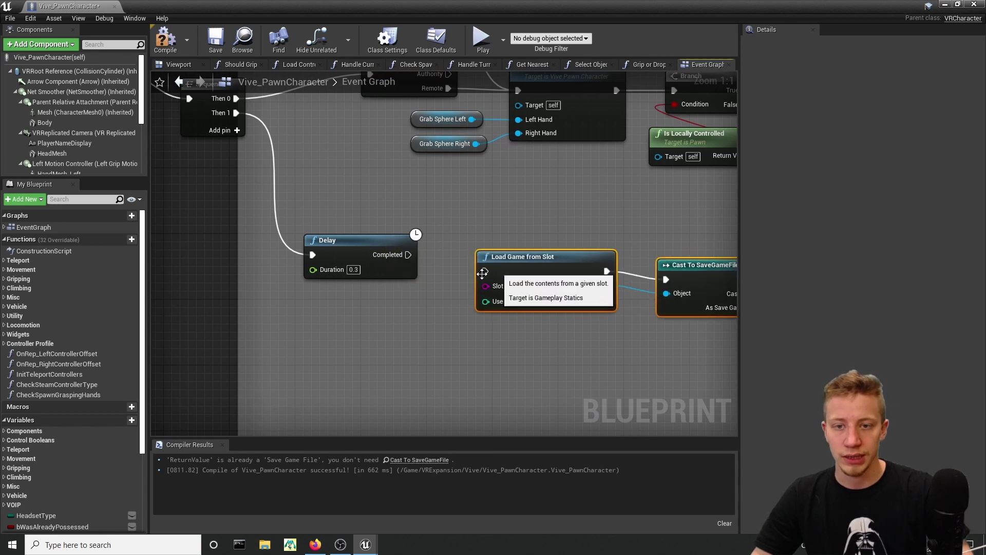
right_drag(697, 288, 466, 275)
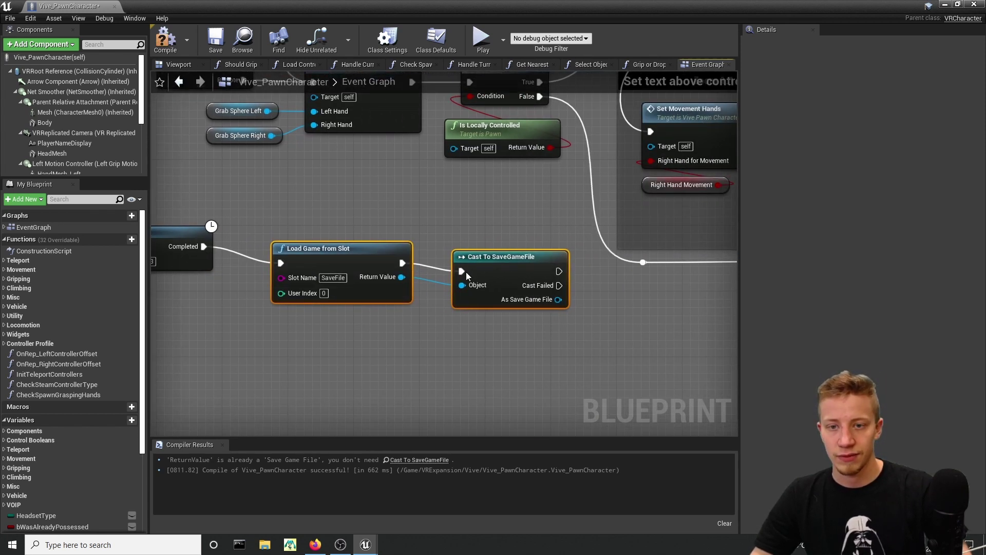
drag(332, 252, 315, 311)
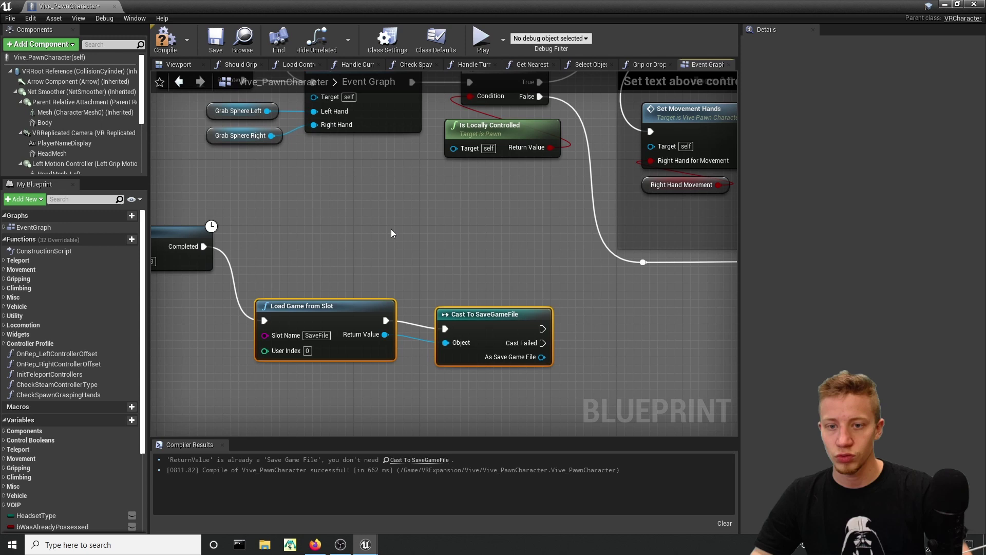
right_drag(391, 233, 272, 123)
drag(509, 253, 508, 254)
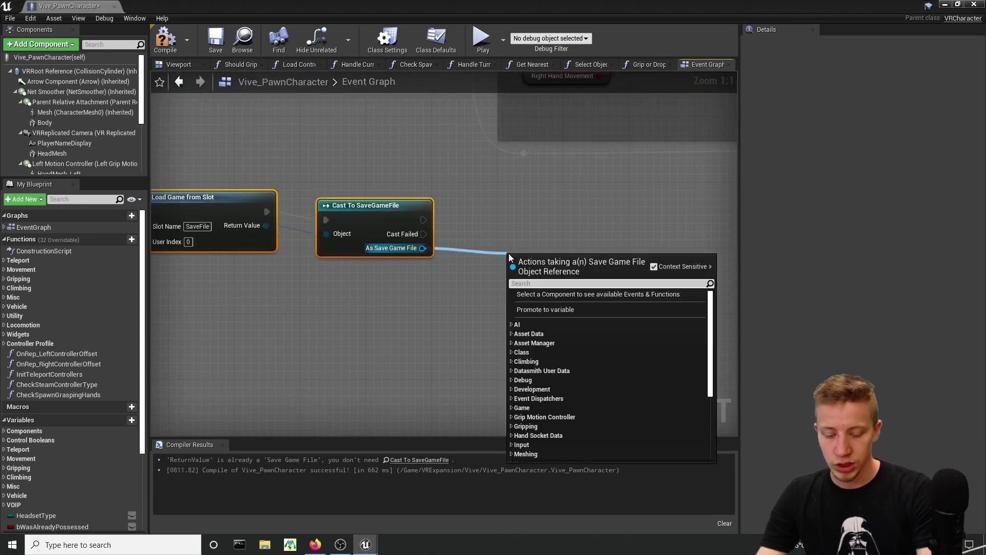
text(get last)
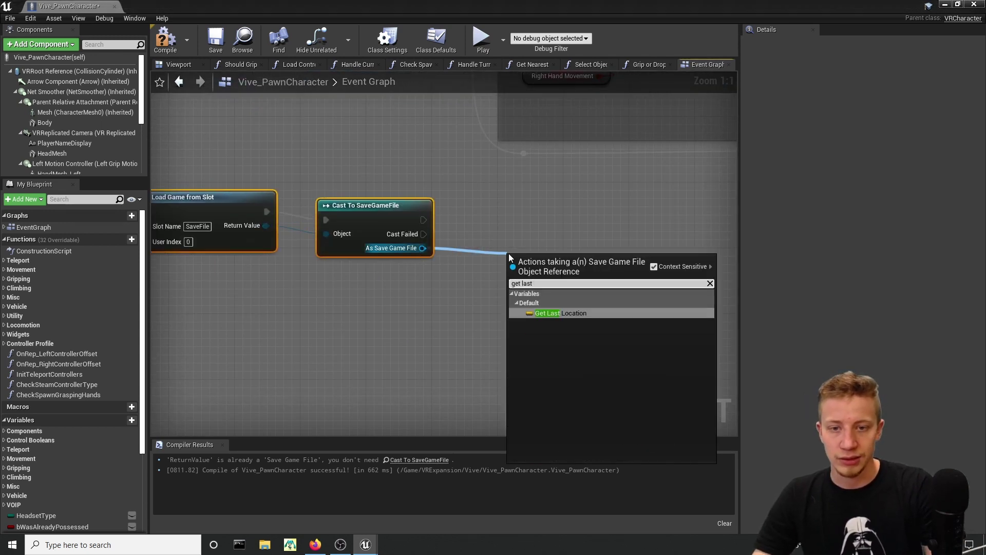
key(Return)
drag(541, 322, 309, 185)
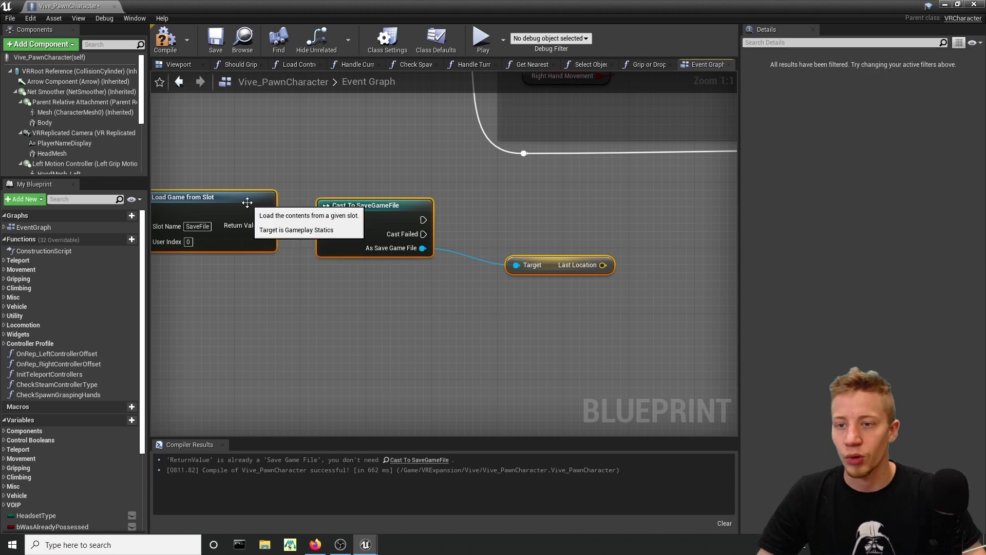
drag(369, 223, 369, 265)
click(570, 233)
- Add a Teleport node fed by Last Location, running after a successful cast
right_click(643, 234)
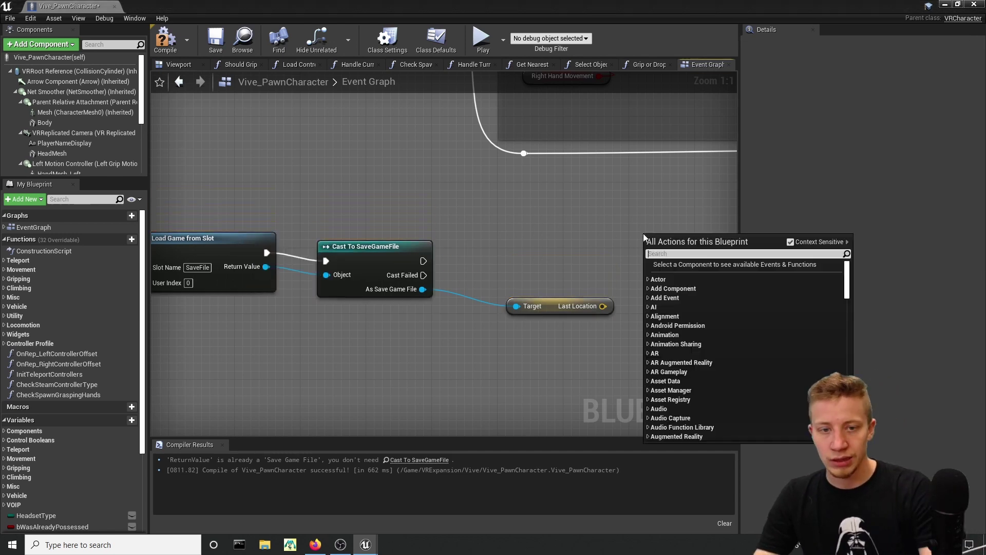
text(tele)
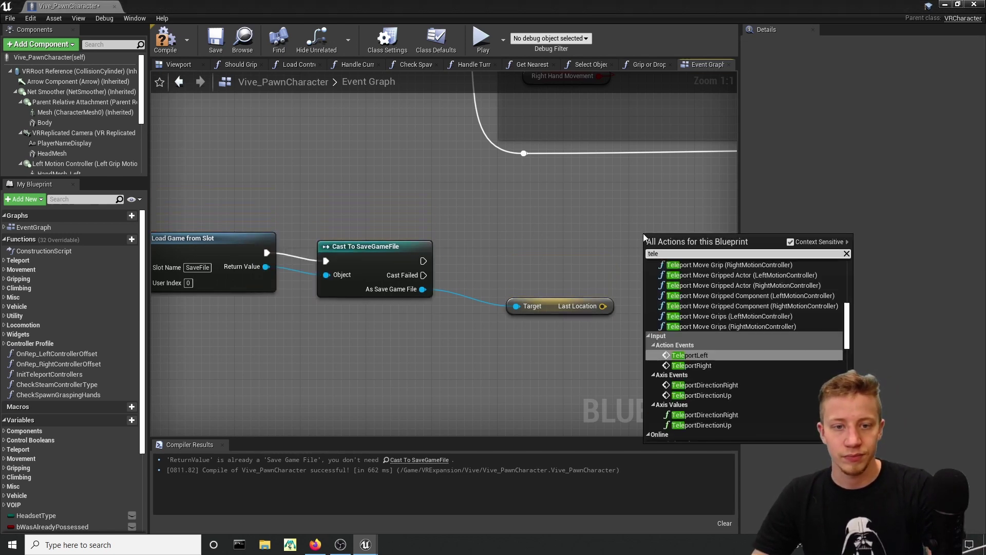
scroll(778, 325, up, 3)
scroll(779, 325, up, 2)
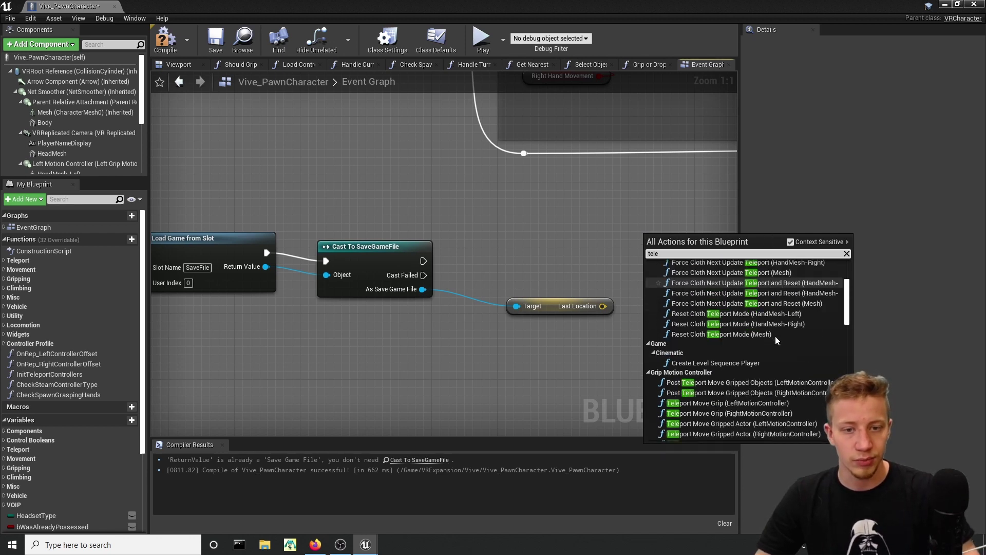
scroll(695, 400, up, 1)
text(port)
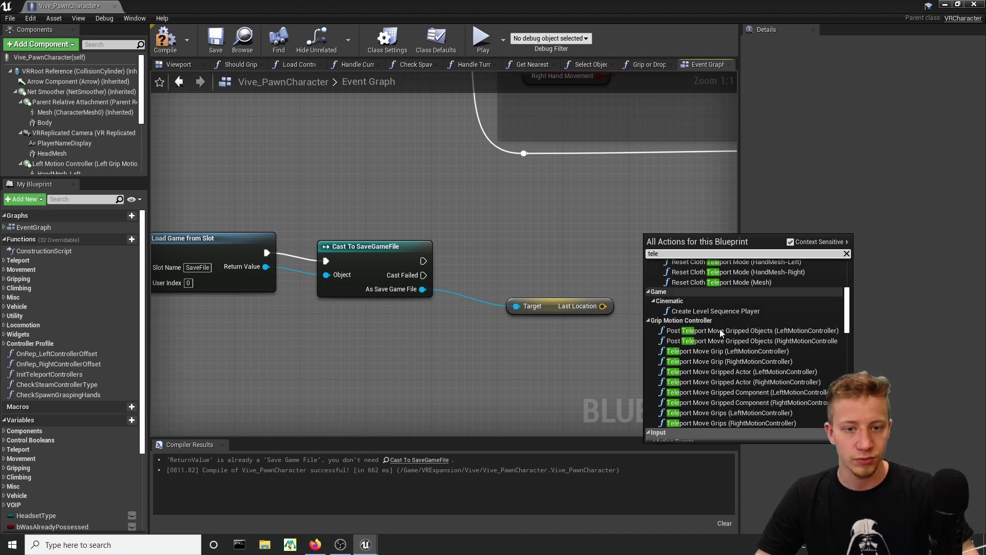
scroll(729, 345, down, 5)
click(692, 322)
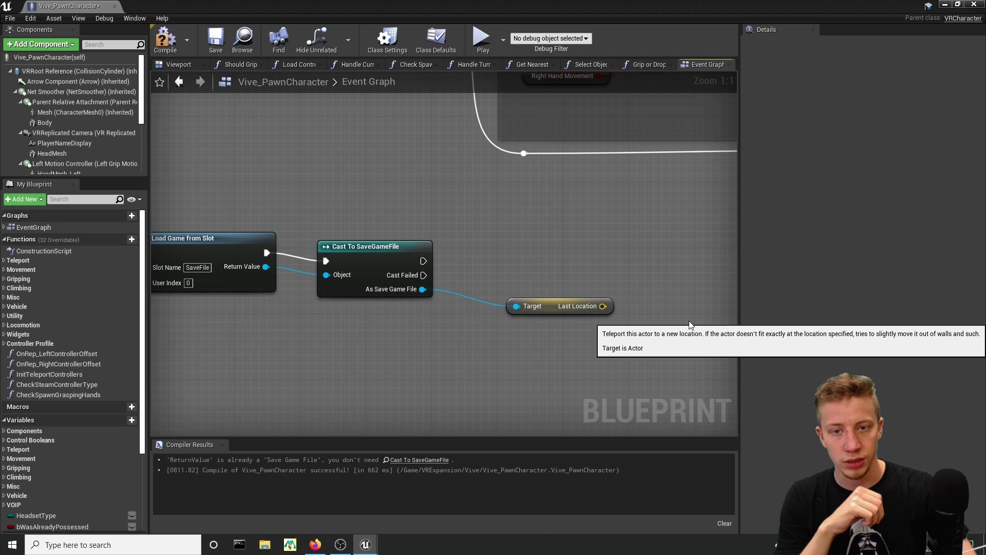
right_drag(641, 294, 552, 296)
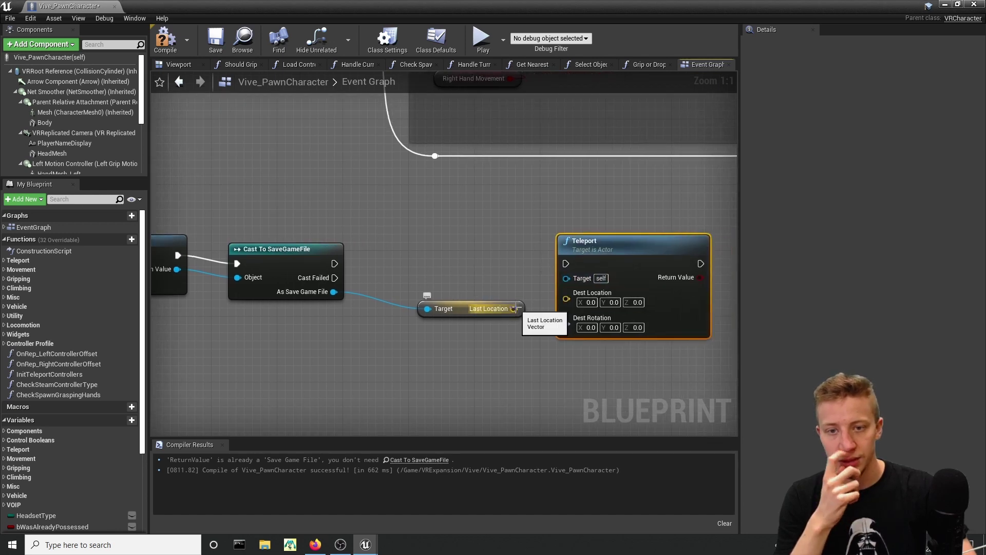
drag(515, 308, 509, 308)
drag(582, 306, 582, 306)
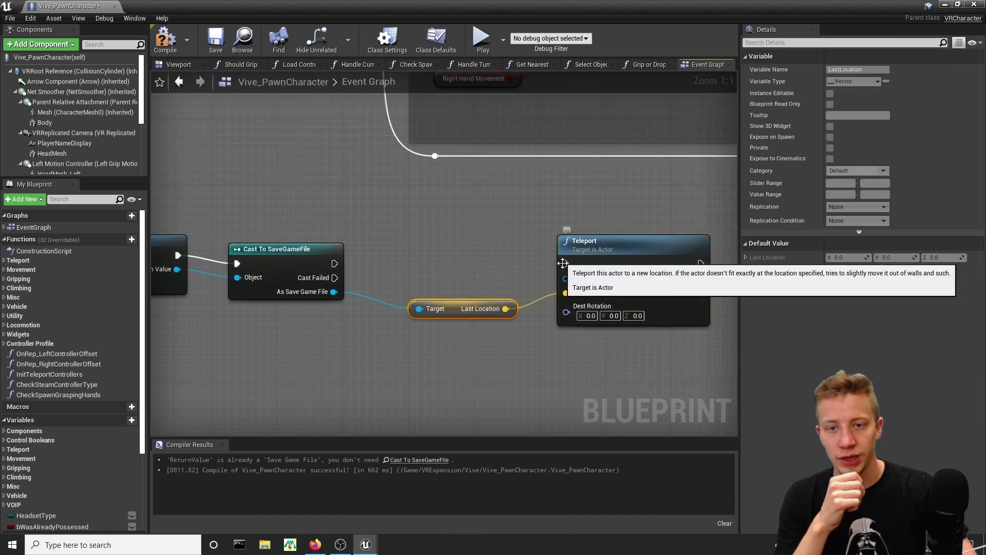
drag(566, 264, 333, 263)
right_drag(333, 264, 432, 355)
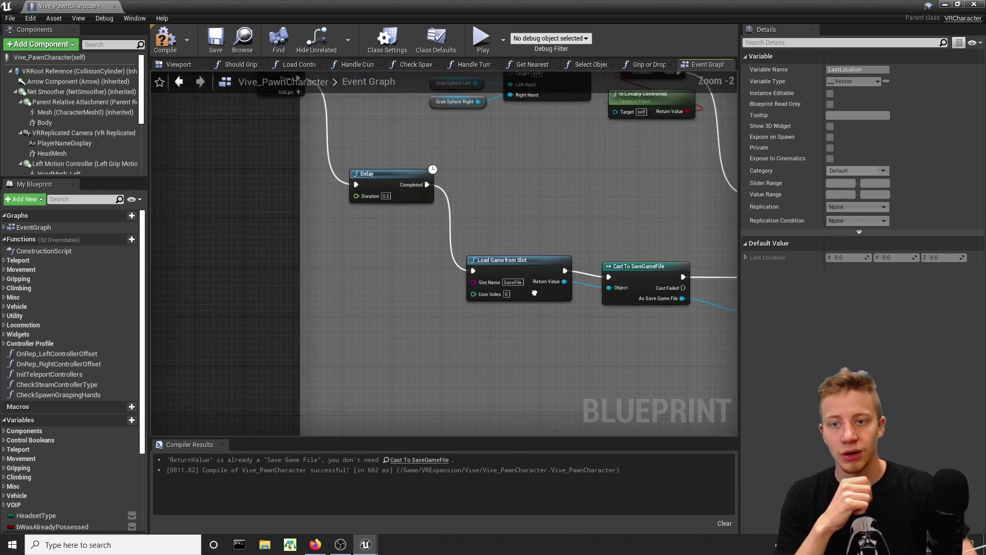
scroll(337, 238, down, 2)
mouse_move(337, 239)
right_down()
mouse_move(318, 269)
mouse_move(264, 148)
right_up()
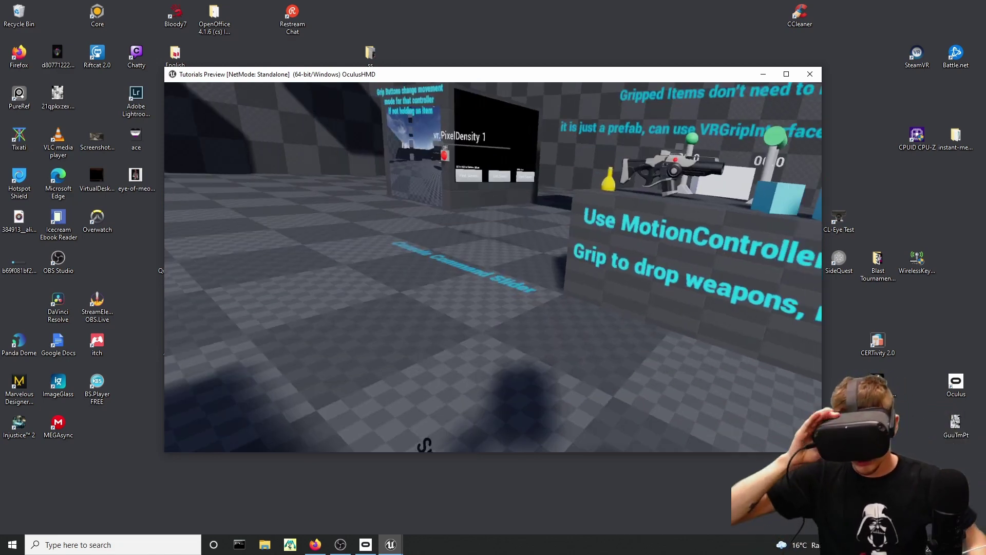
- Stop the VR preview with Esc, then launch the VR preview again
key(Escape)
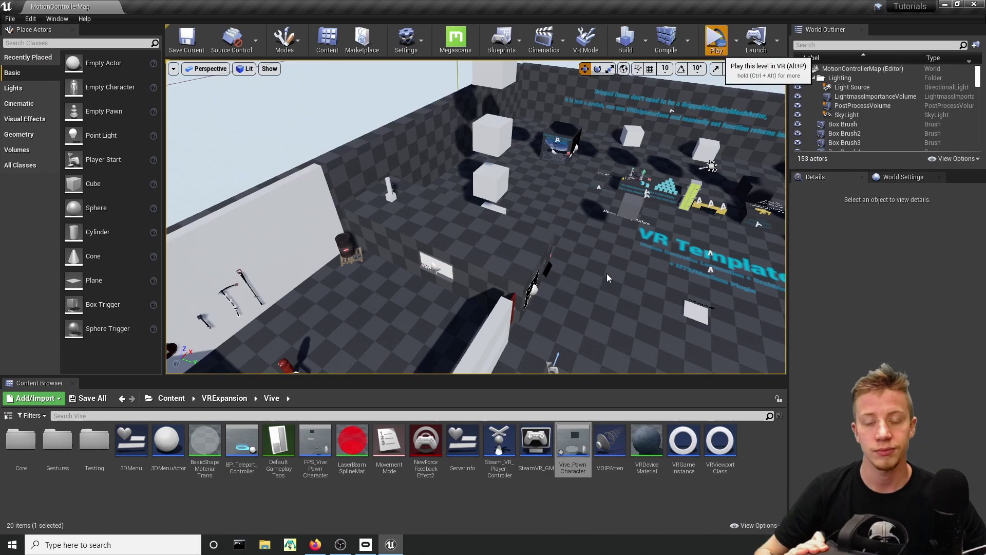
key(alt+p)
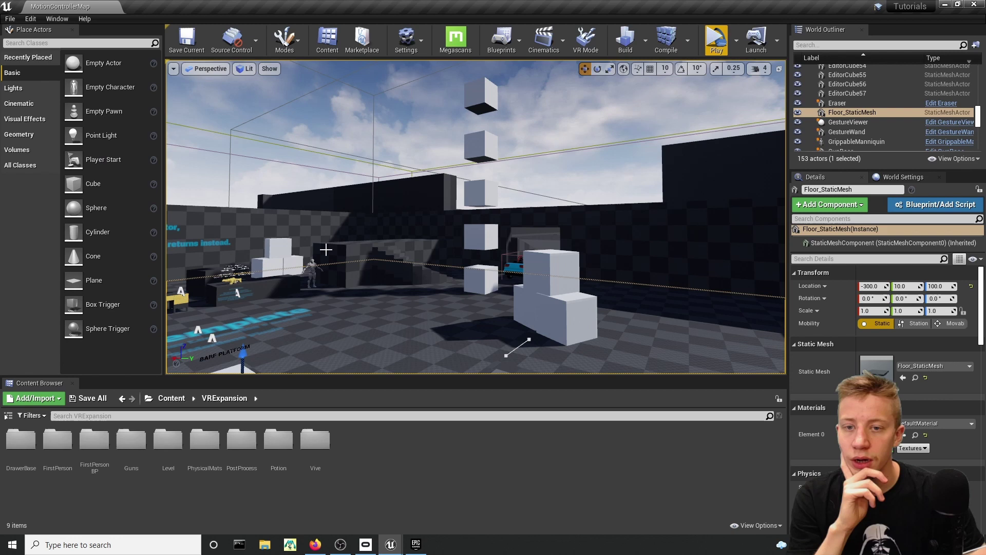
- Enable 'Use ExternalFilesDir for UE4Game files?' in the Android project settings
click(94, 168)
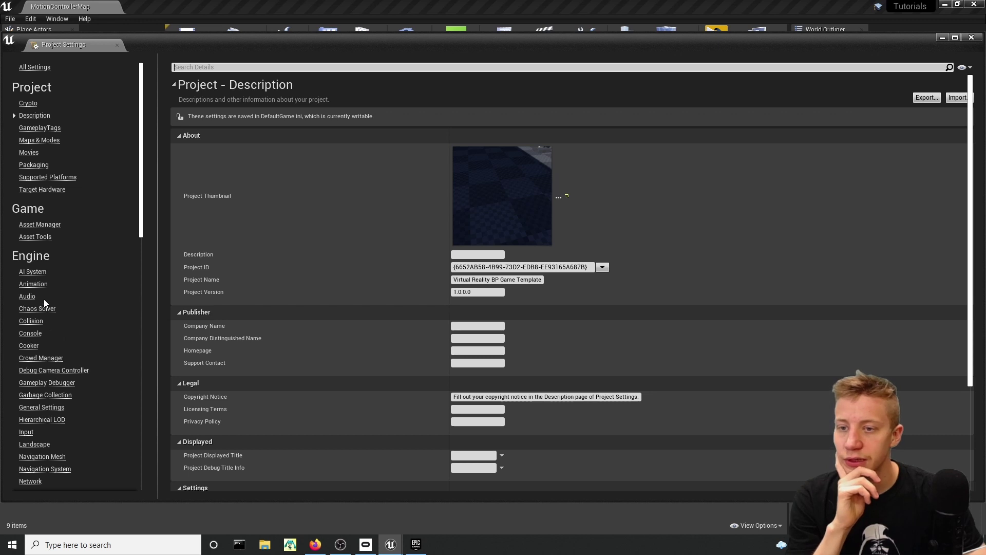
scroll(43, 323, down, 2)
scroll(43, 346, down, 3)
scroll(39, 362, down, 3)
scroll(38, 374, down, 5)
click(30, 341)
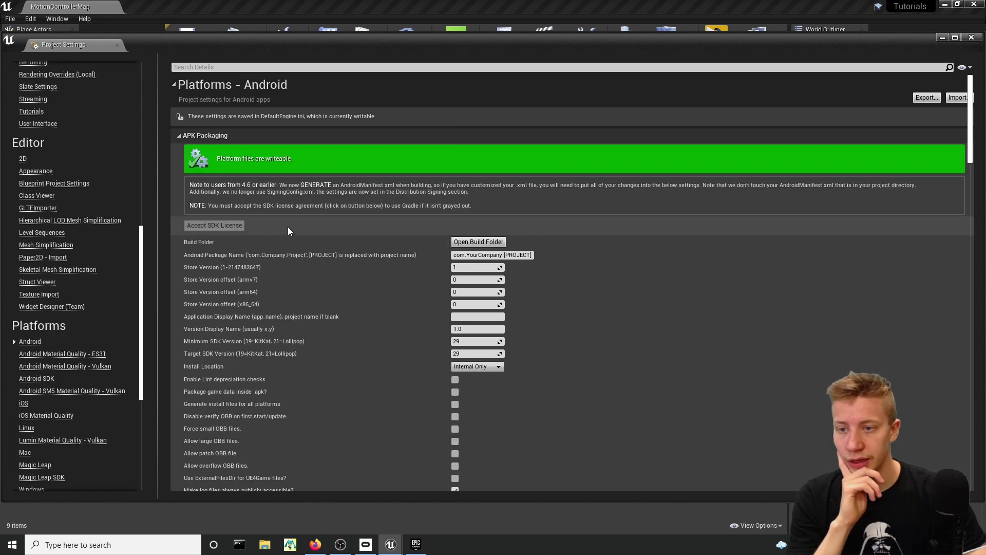
scroll(307, 214, down, 1)
scroll(307, 214, down, 1)
scroll(307, 222, down, 1)
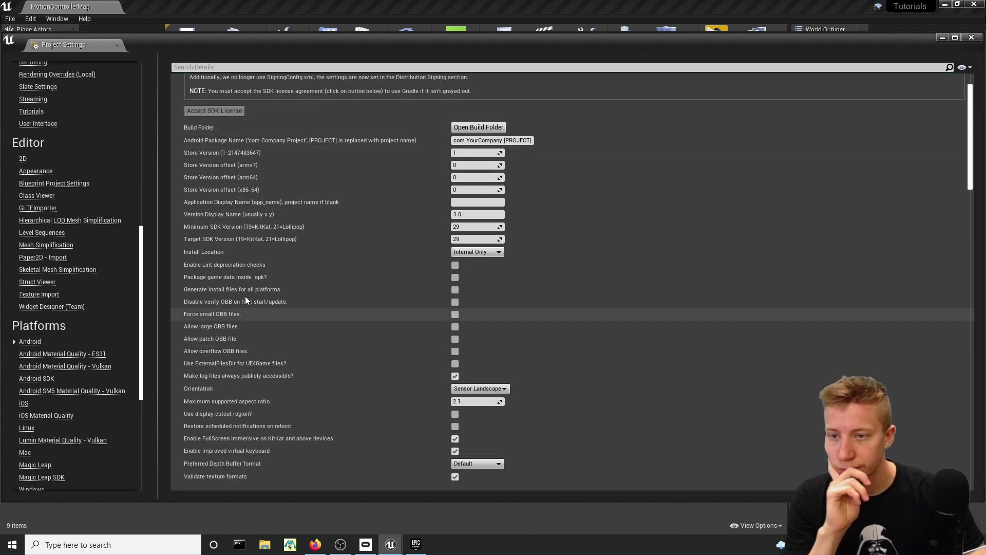
scroll(245, 296, down, 2)
scroll(342, 316, up, 1)
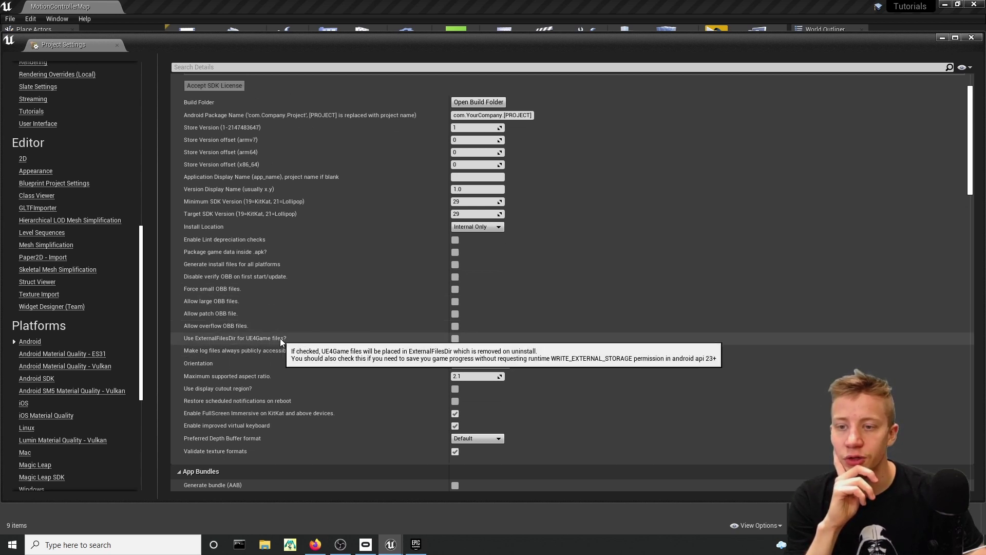
click(455, 340)
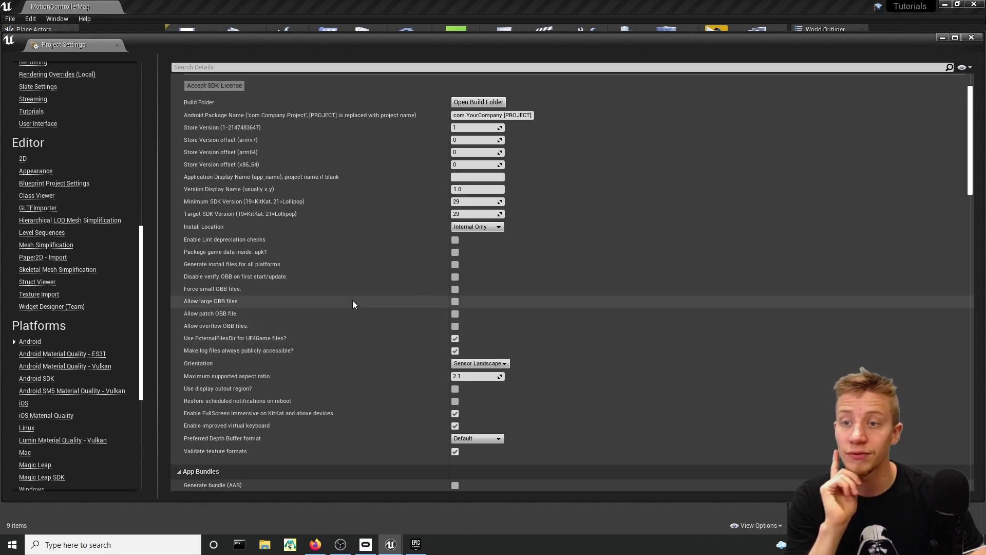
scroll(353, 300, down, 3)
scroll(355, 299, down, 3)
scroll(422, 385, down, 2)
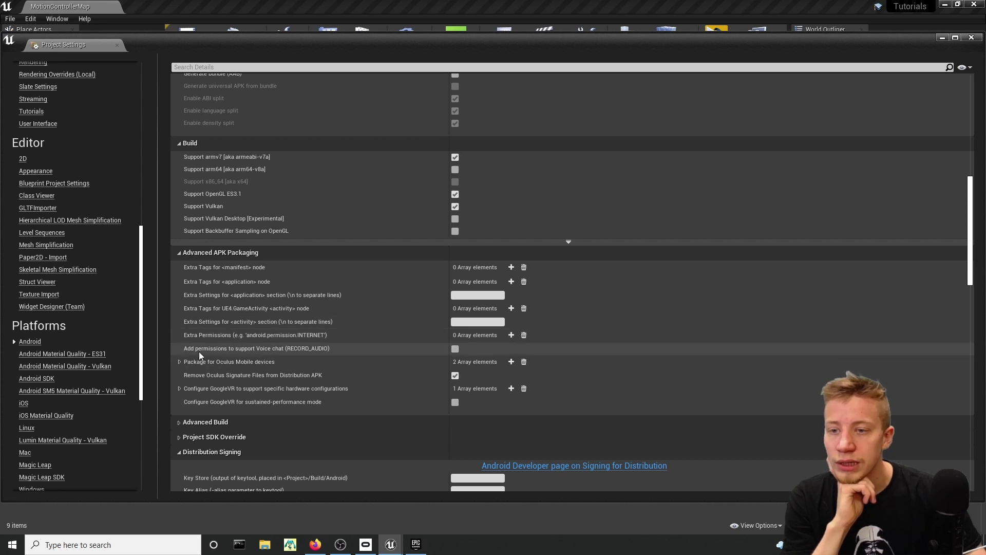
- Add WRITE_EXTERNAL_STORAGE and READ_EXTERNAL_STORAGE entries to the Android Extra Permissions list
click(512, 336)
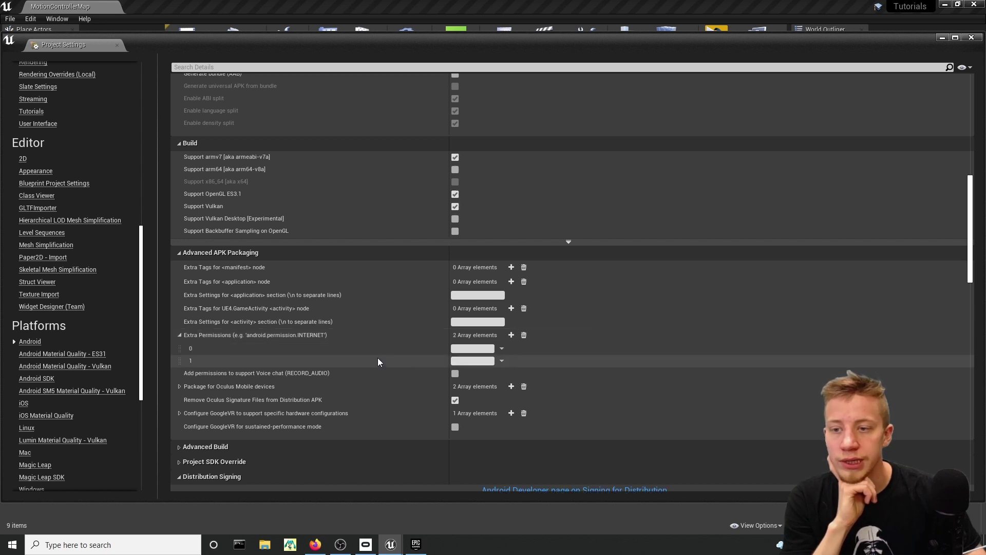
click(461, 348)
text(android.permission.WRITE_EXTERNAL_STORAGE)
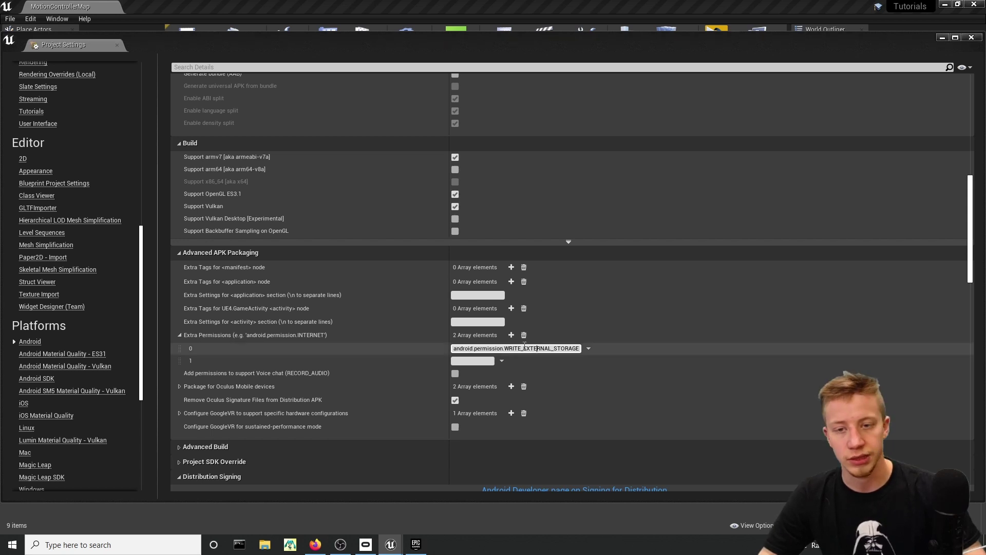
click(472, 360)
text(android.permission.READ_EXTERNAL_STORAGE)
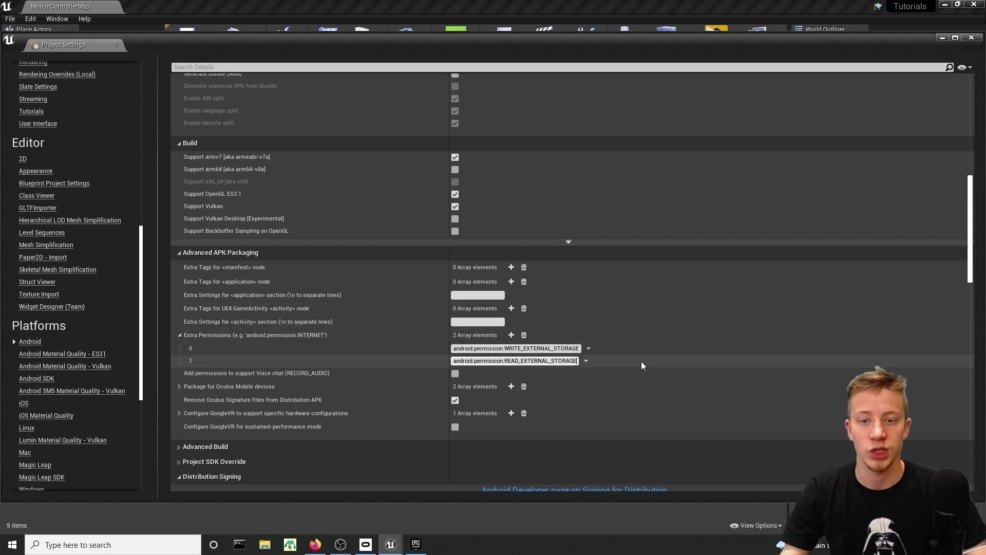
click(580, 348)
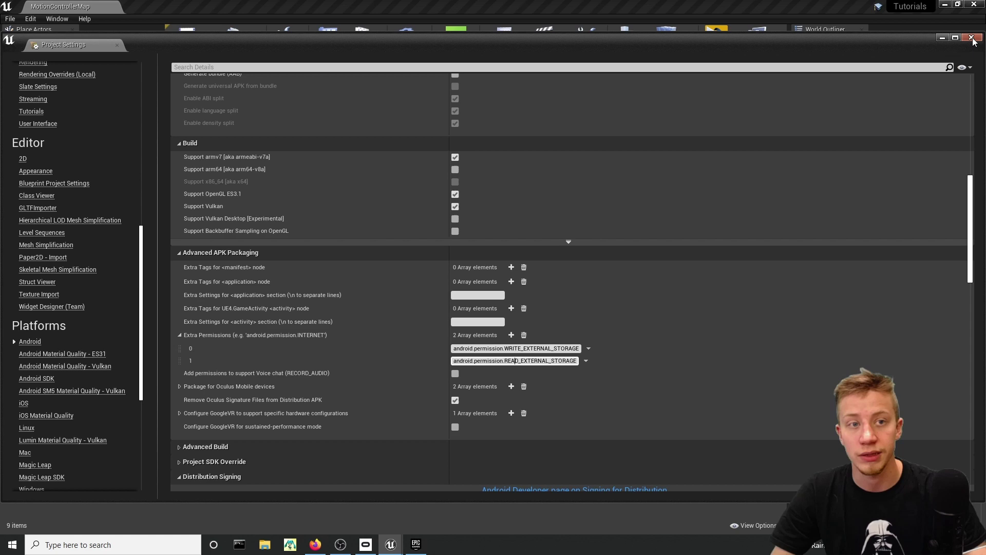
- Move the Project Settings window and maximize it to full screen
drag(689, 46, 592, 205)
double_click(592, 204)
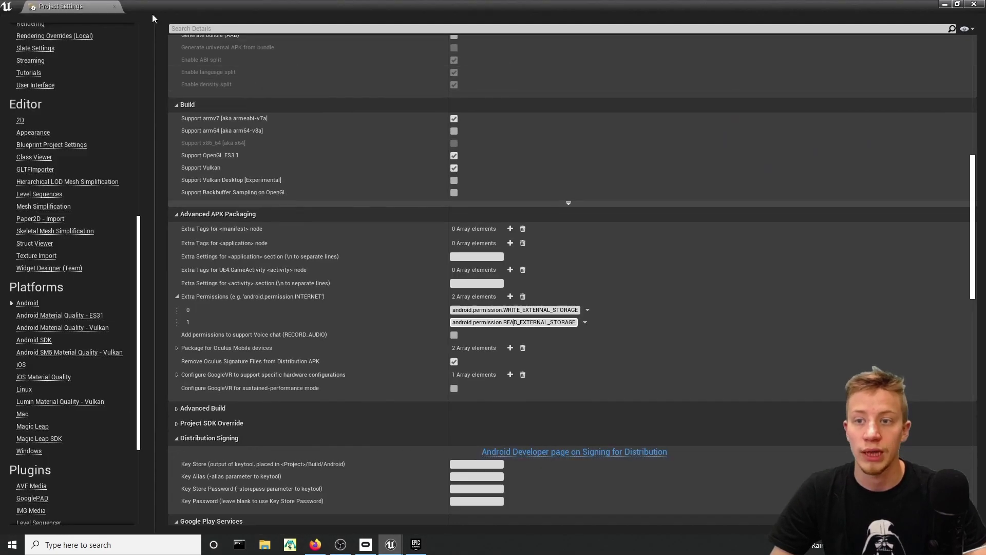
scroll(524, 321, down, 2)
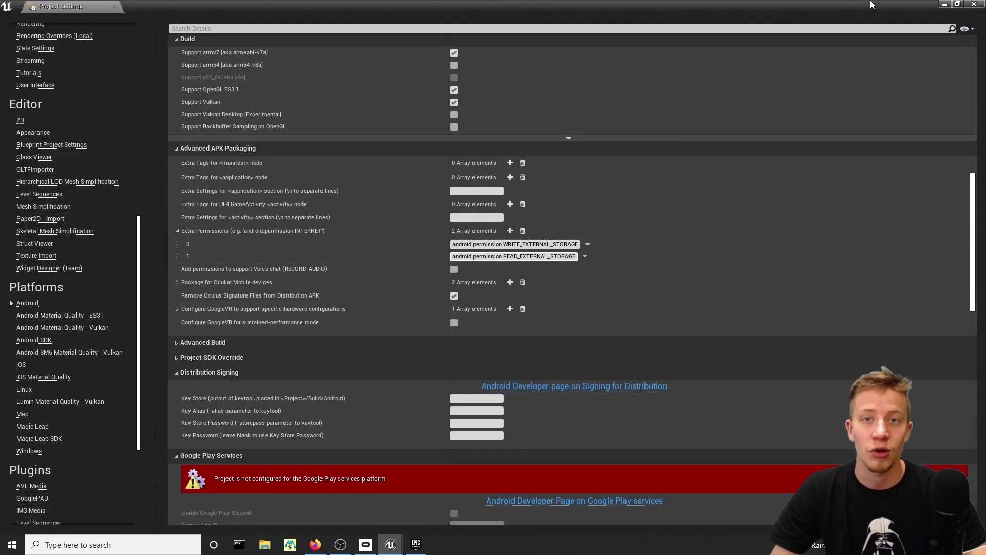